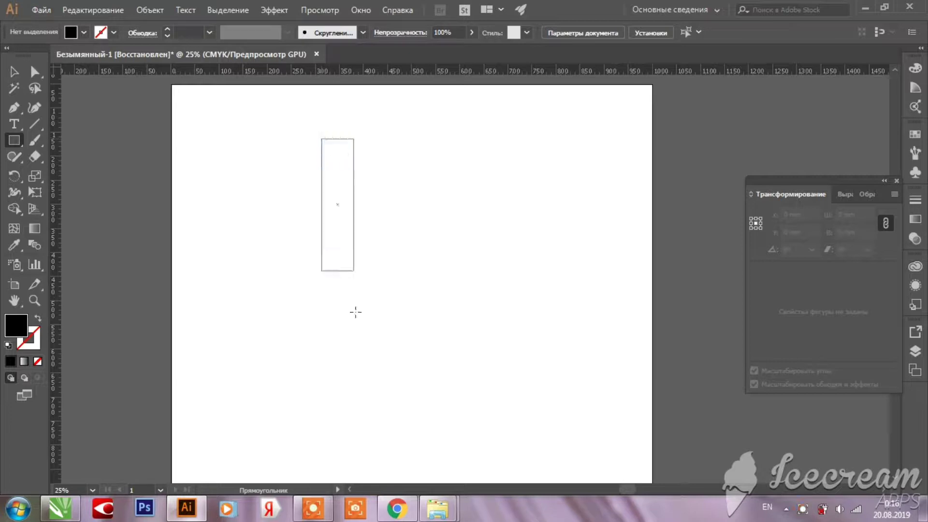
# - Draw a tall black rectangle about 68 mm wide and 651 mm high in the right half of the artboard
pyautogui.moveTo(355, 312); pyautogui.dragTo(350, 452)
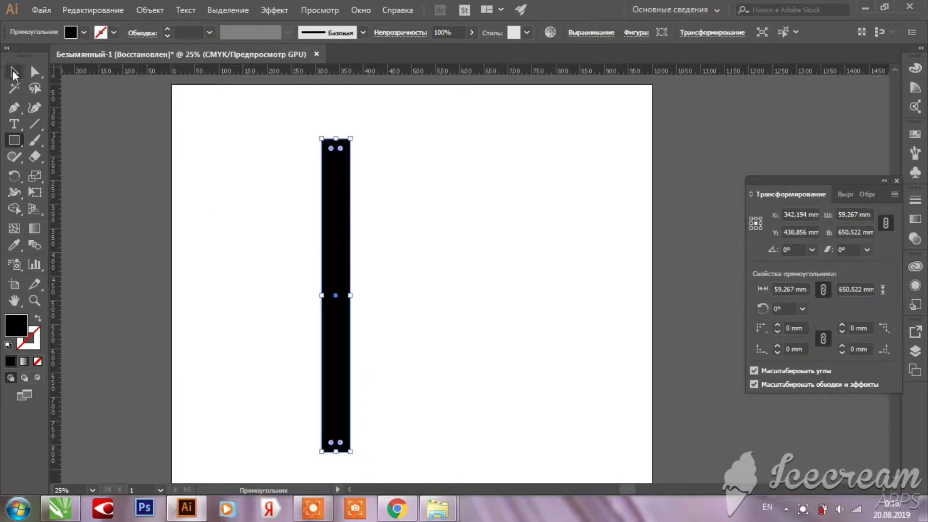
pyautogui.moveTo(344, 205); pyautogui.dragTo(478, 187)
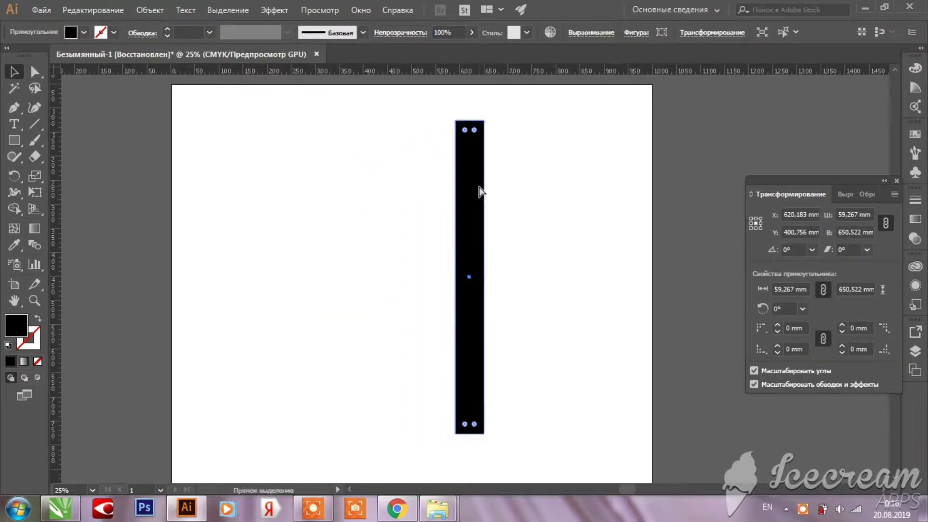
pyautogui.moveTo(486, 276); pyautogui.dragTo(490, 275)
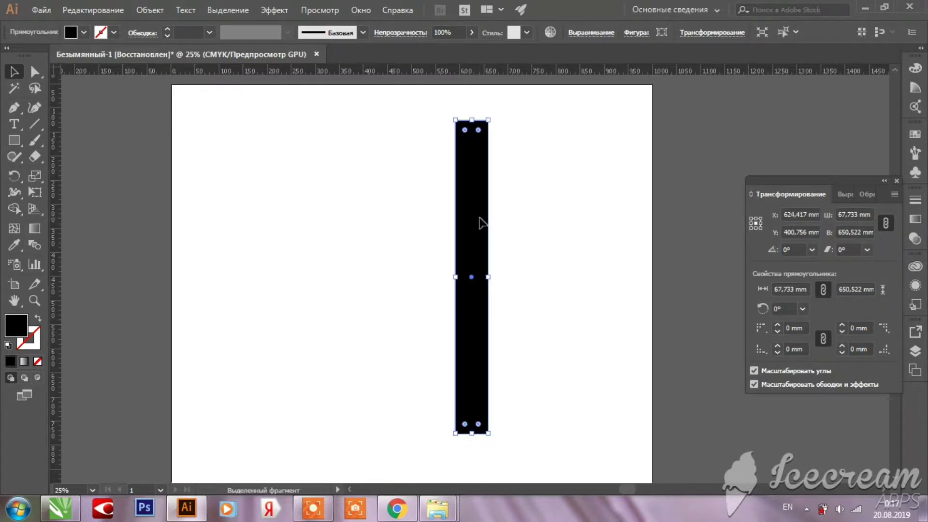
# - Duplicate the black bar to its right and shorten the copy to about 241 mm with its top level with the original
pyautogui.moveTo(480, 222); pyautogui.dragTo(577, 226)
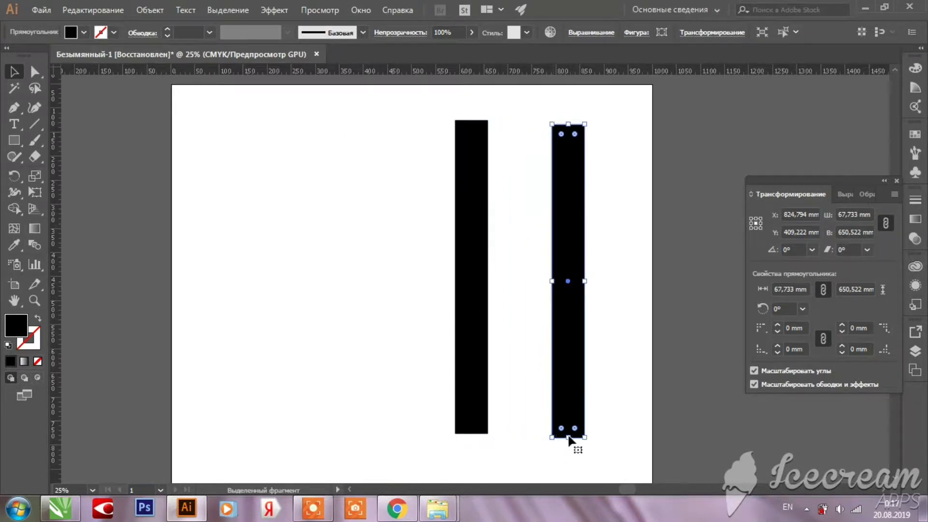
pyautogui.moveTo(571, 438); pyautogui.dragTo(569, 238)
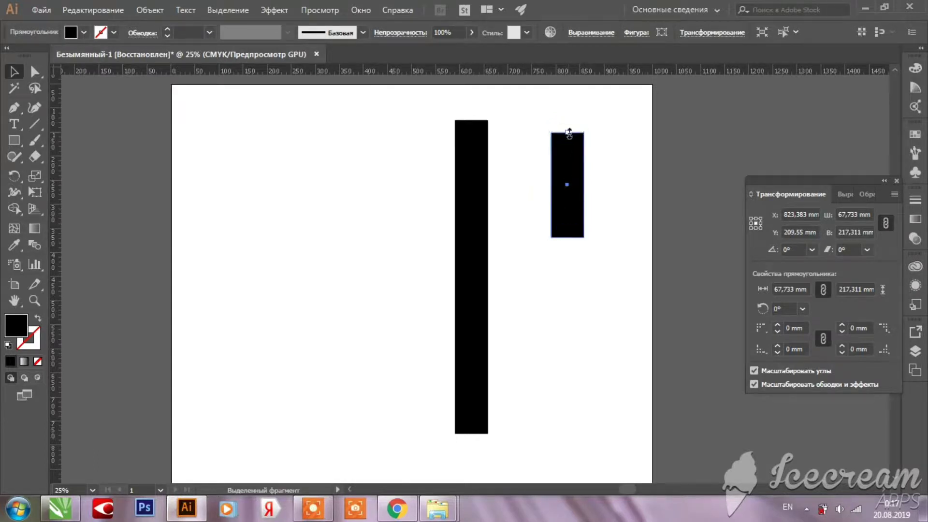
pyautogui.moveTo(569, 134); pyautogui.dragTo(549, 121)
pyautogui.moveTo(572, 210); pyautogui.dragTo(588, 210)
# - Place a horizontal guide along the tops of the bars and move the short bar closer to the long one
pyautogui.click(631, 186)
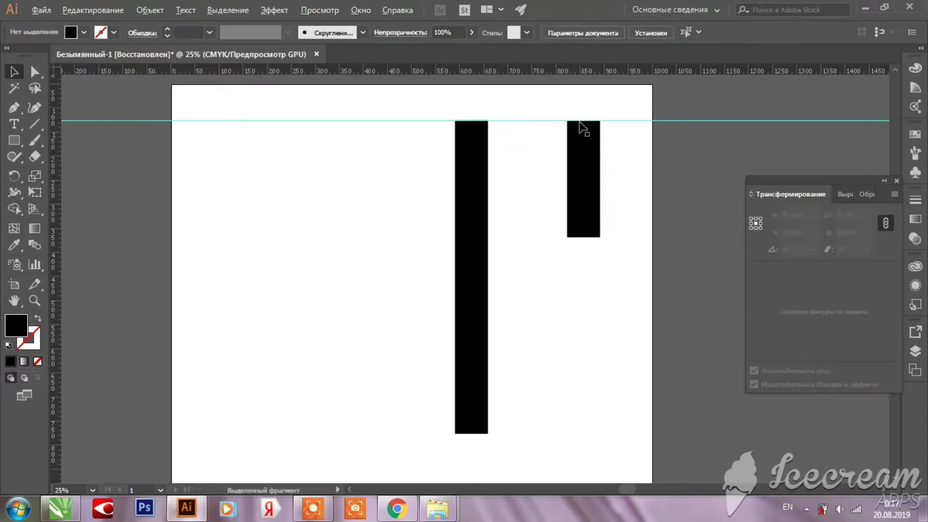
pyautogui.scroll(3, 579, 123)
pyautogui.moveTo(576, 134); pyautogui.dragTo(544, 131)
pyautogui.scroll(-3, 542, 151)
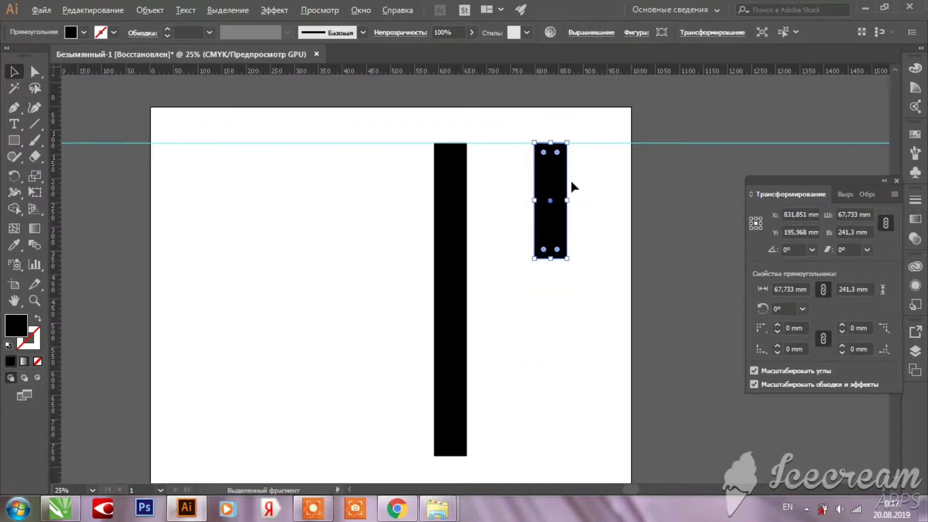
# - Duplicate the short bar to its right and rotate the copy 90°
pyautogui.scroll(1, 565, 181)
pyautogui.moveTo(555, 191); pyautogui.dragTo(637, 210)
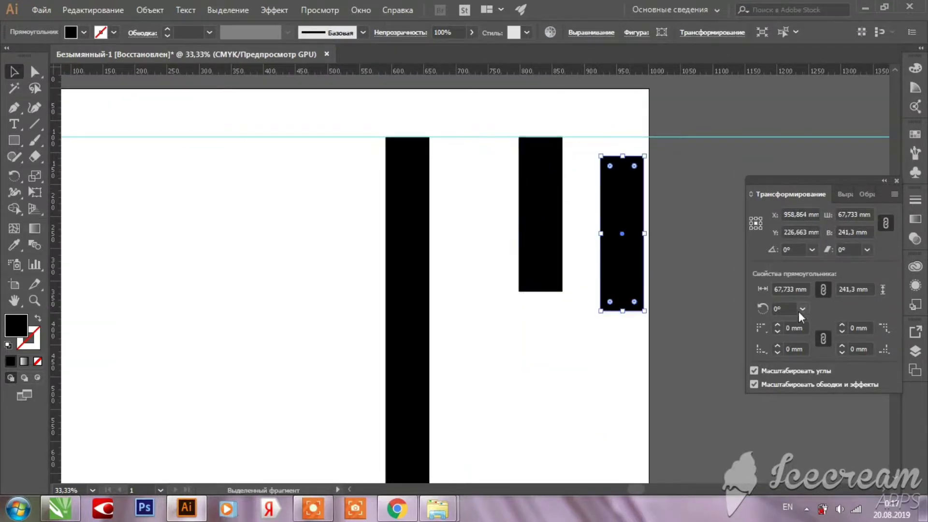
pyautogui.write('90')
pyautogui.press('Return')
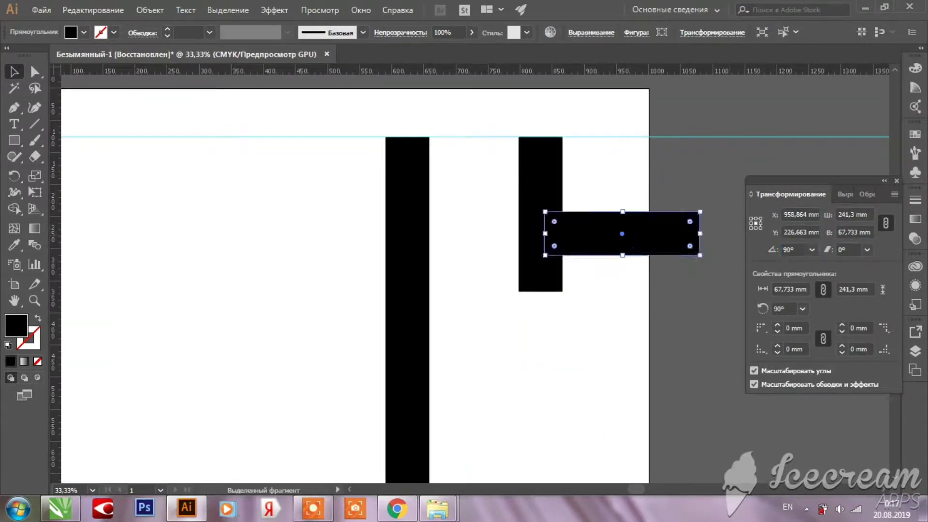
# - Move the horizontal bar between the verticals, aligning its upper left corner precisely with that of the long bar
pyautogui.moveTo(669, 236); pyautogui.dragTo(514, 163)
pyautogui.scroll(2, 405, 148)
pyautogui.scroll(4, 442, 231)
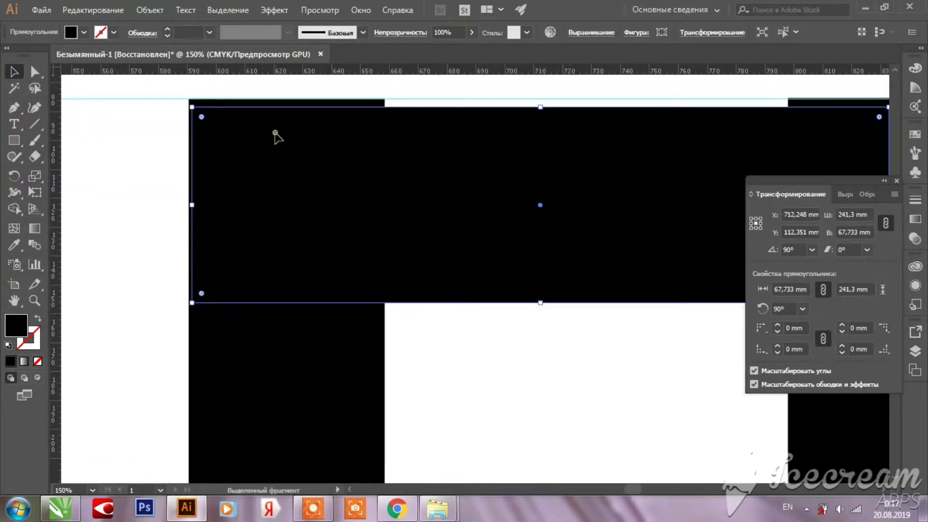
pyautogui.moveTo(272, 130); pyautogui.dragTo(270, 125)
pyautogui.scroll(4, 184, 92)
pyautogui.scroll(3, 211, 116)
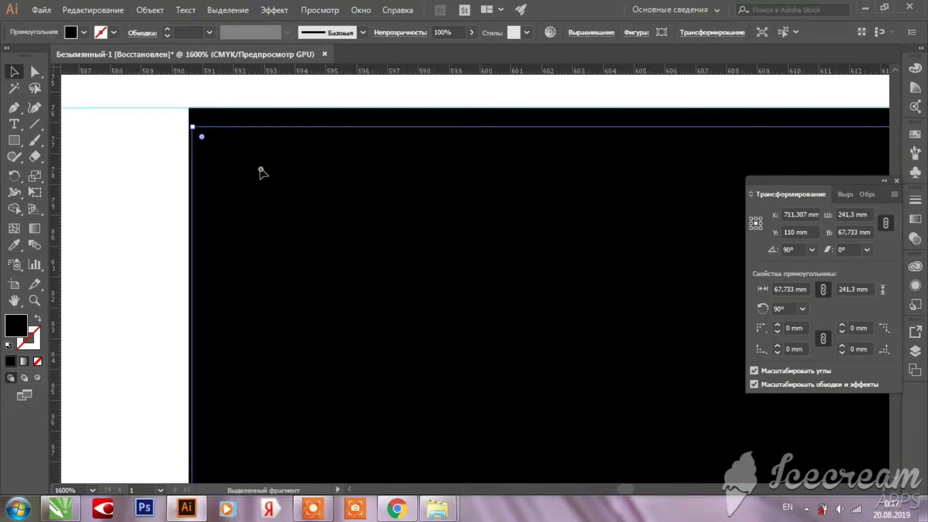
pyautogui.moveTo(260, 169); pyautogui.dragTo(256, 151)
pyautogui.scroll(-13, 257, 168)
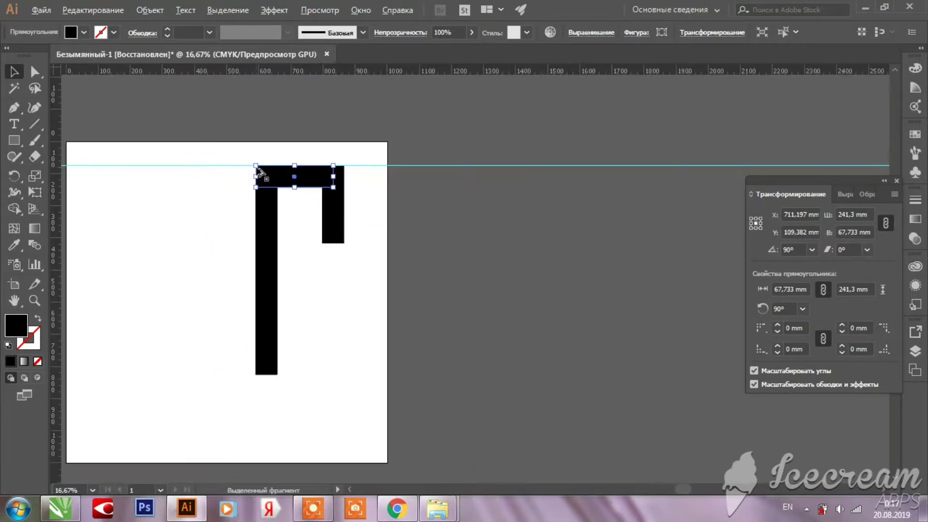
# - Nudge the short vertical bar so its top edge lines up with the horizontal bar
pyautogui.scroll(5, 333, 177)
pyautogui.scroll(4, 333, 137)
pyautogui.scroll(4, 494, 145)
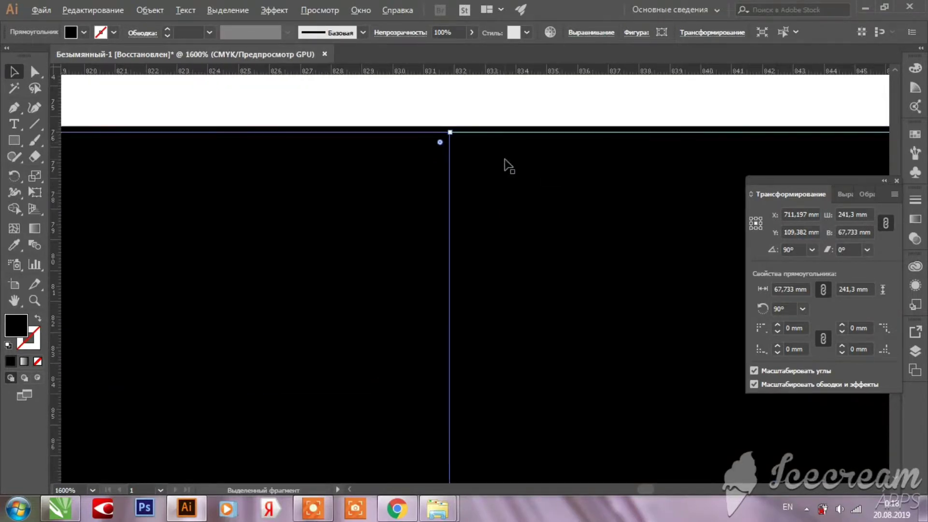
pyautogui.moveTo(503, 159); pyautogui.dragTo(502, 166)
pyautogui.scroll(-8, 502, 166)
pyautogui.scroll(-3, 502, 167)
pyautogui.scroll(1, 483, 190)
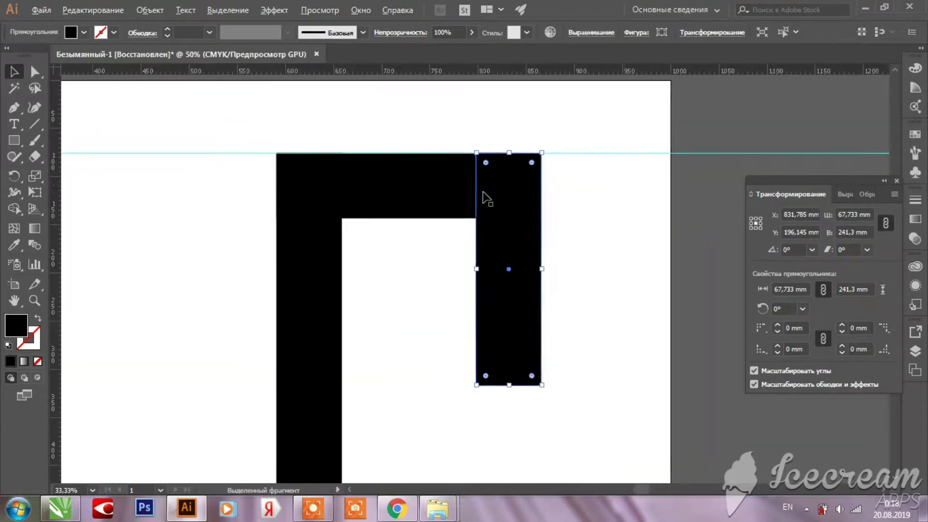
# - Duplicate the horizontal bar straight down to the lower end of the short bar, closing a P-shaped loop
pyautogui.click(439, 179)
pyautogui.moveTo(438, 179); pyautogui.dragTo(453, 346)
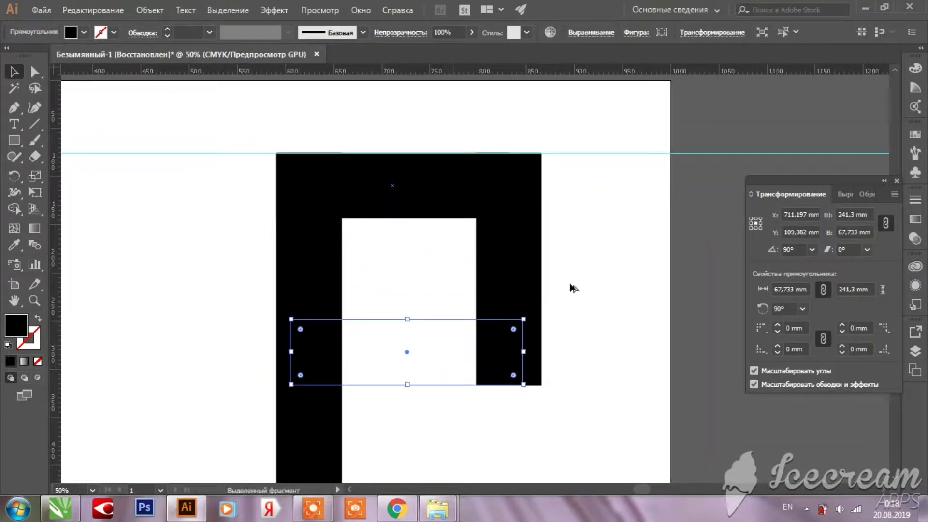
pyautogui.click(576, 267)
pyautogui.scroll(-3, 535, 256)
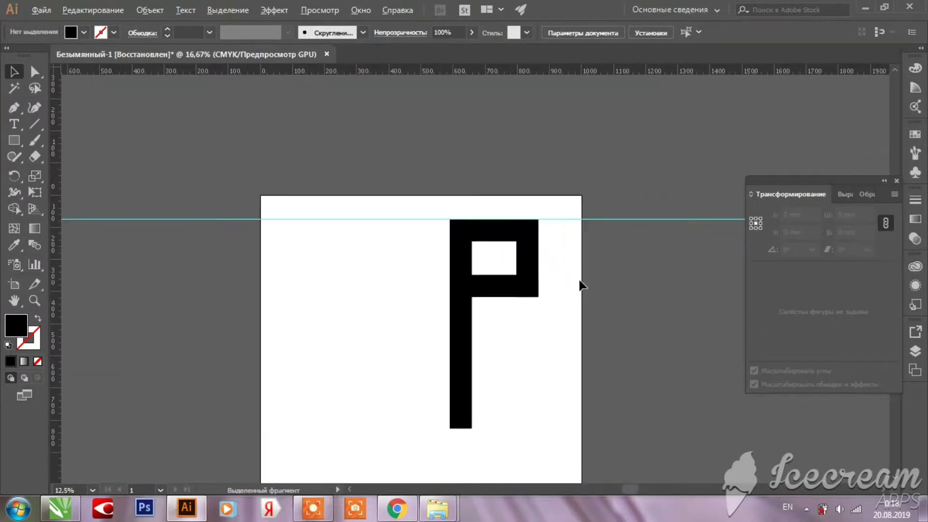
# - Shift the lower horizontal bar down and right until its right end is flush with the short bar's outer edge
pyautogui.scroll(2, 525, 282)
pyautogui.moveTo(492, 289); pyautogui.dragTo(505, 303)
pyautogui.scroll(2, 536, 288)
pyautogui.scroll(8, 535, 289)
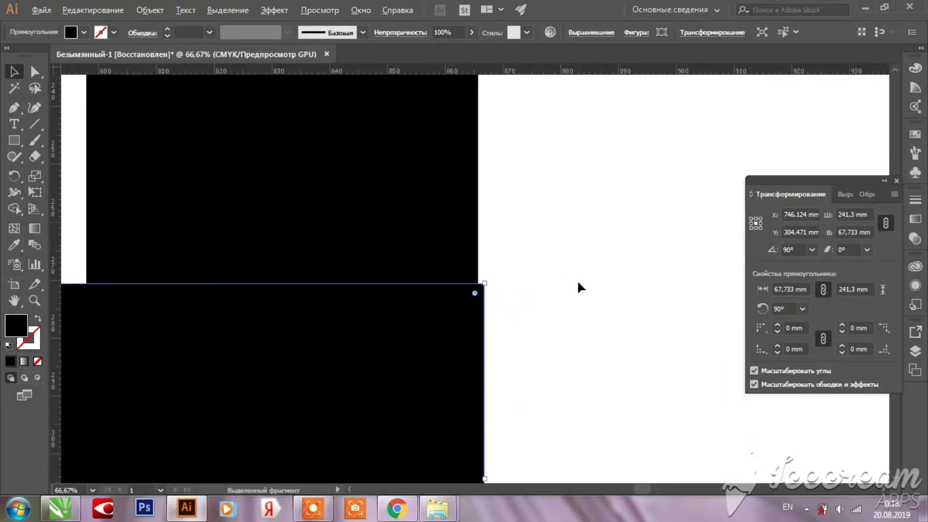
pyautogui.moveTo(430, 294); pyautogui.dragTo(430, 294)
pyautogui.scroll(-11, 503, 288)
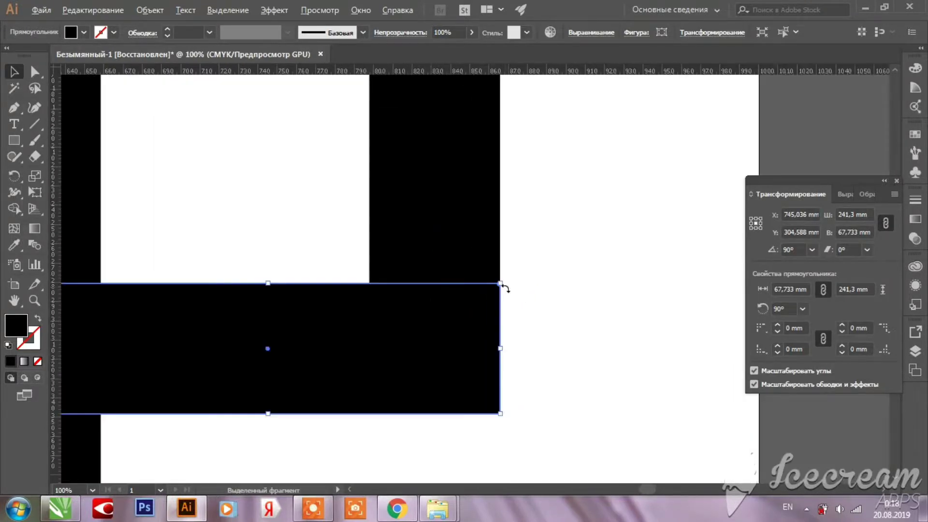
pyautogui.click(523, 286)
pyautogui.scroll(-4, 501, 259)
pyautogui.scroll(3, 503, 264)
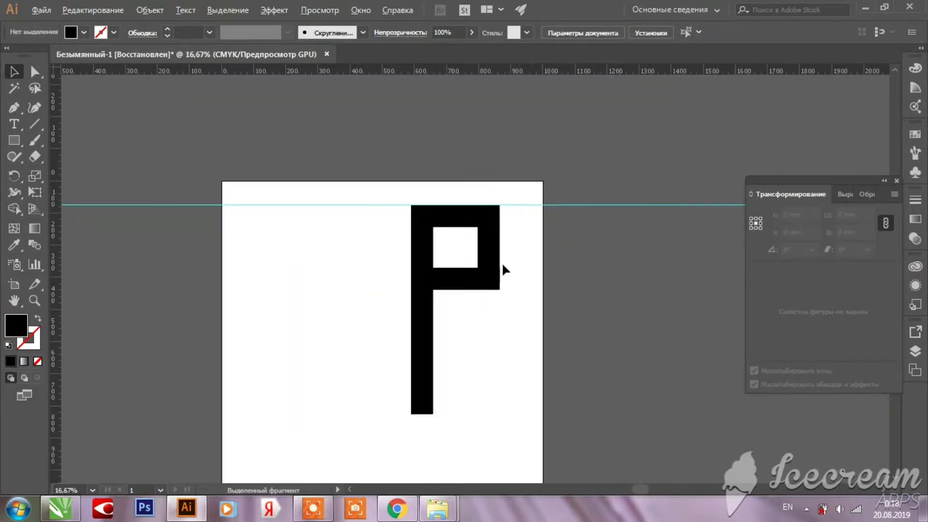
# - Delete the horizontal guide and lengthen the P shape's vertical stem downward
pyautogui.click(526, 205)
pyautogui.press('Delete')
pyautogui.moveTo(386, 187); pyautogui.dragTo(489, 371)
pyautogui.click(428, 396)
pyautogui.moveTo(422, 414); pyautogui.dragTo(419, 458)
pyautogui.scroll(-1, 386, 256)
# - Select all the bars of the P shape and unite them into one shape with Pathfinder
pyautogui.moveTo(360, 174); pyautogui.dragTo(517, 449)
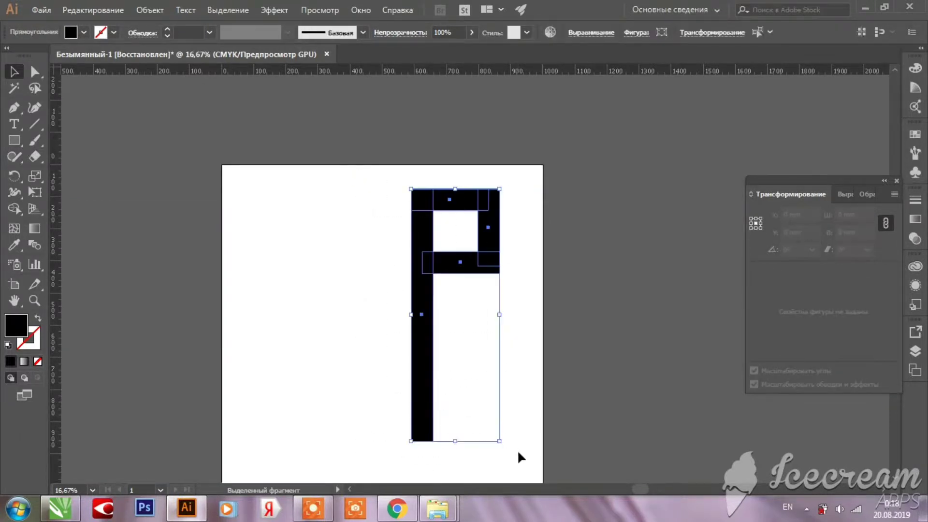
pyautogui.click(840, 194)
pyautogui.click(852, 194)
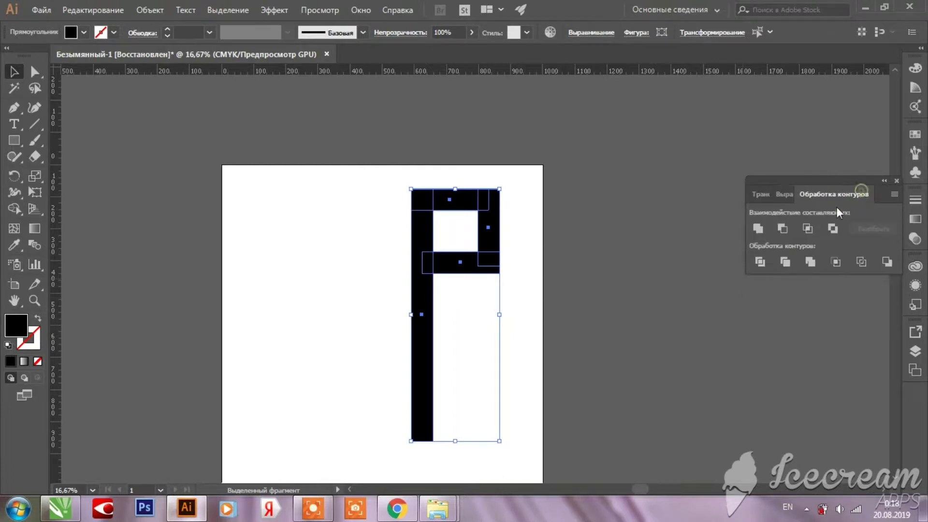
pyautogui.click(758, 229)
pyautogui.click(323, 220)
pyautogui.scroll(-1, 450, 216)
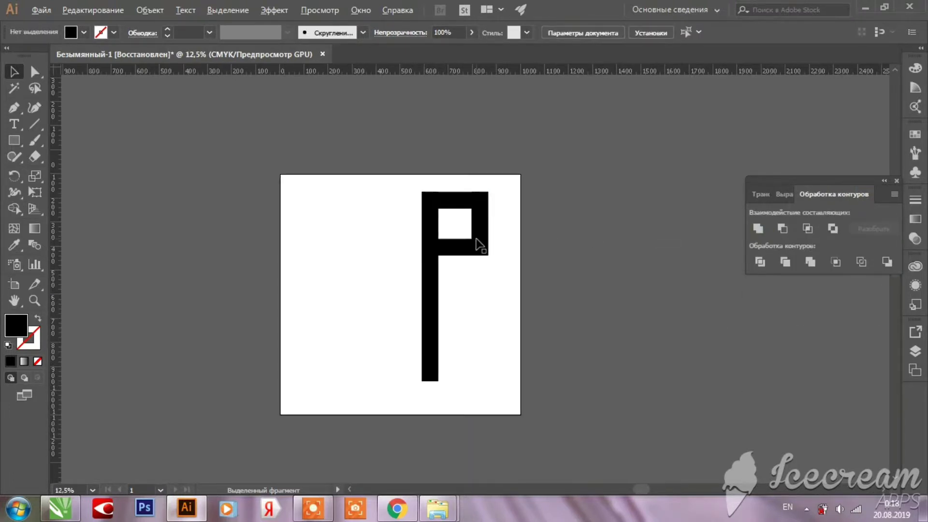
# - Duplicate the P shape to its left and reflect the copy horizontally so the two stems stand back to back
pyautogui.moveTo(474, 238); pyautogui.dragTo(396, 237)
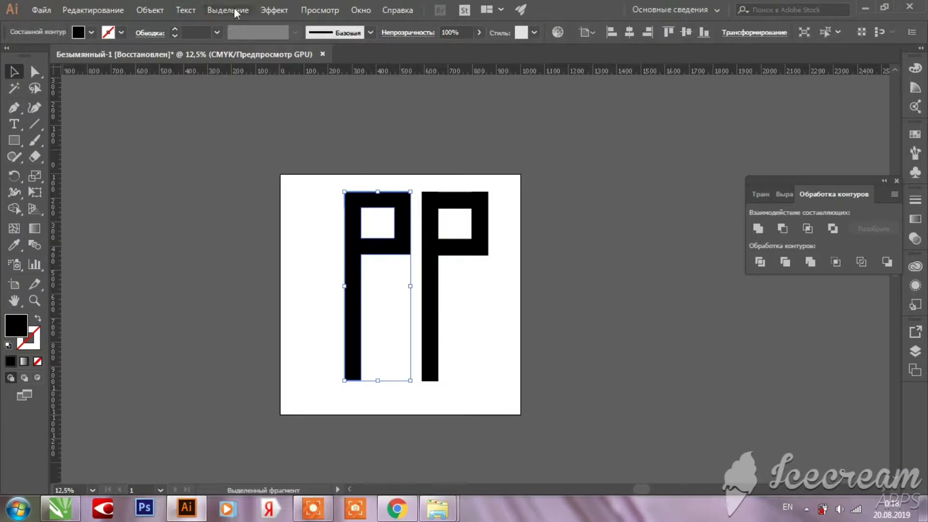
pyautogui.click(287, 15)
pyautogui.moveTo(159, 15)
pyautogui.moveTo(237, 14)
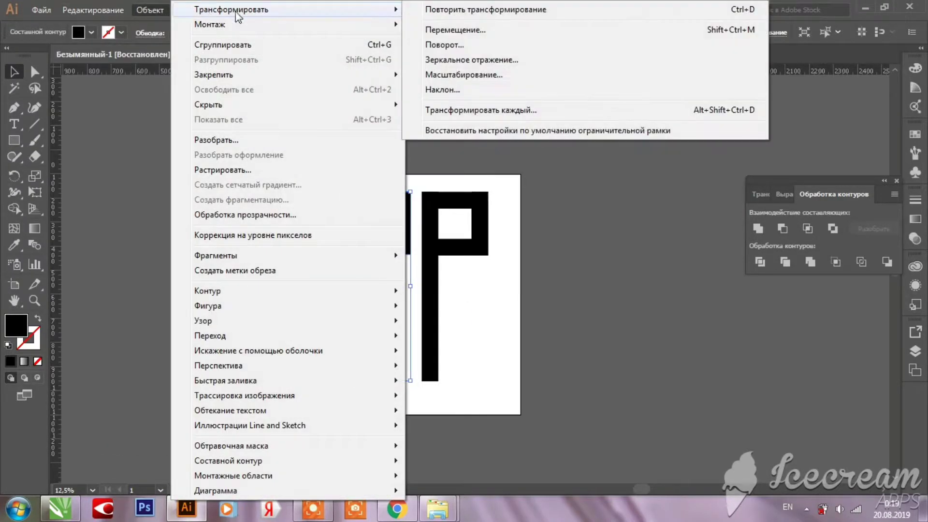
pyautogui.click(461, 61)
pyautogui.click(749, 330)
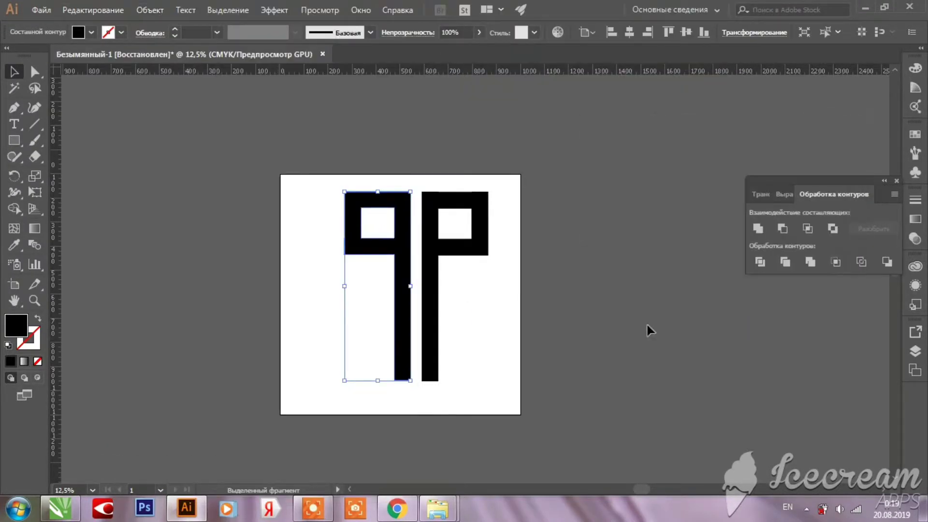
# - Scale the mirrored pair down to about 155 mm wide and place a copy of it below
pyautogui.click(476, 316)
pyautogui.moveTo(512, 360); pyautogui.dragTo(404, 402)
pyautogui.scroll(1, 355, 205)
pyautogui.scroll(2, 425, 313)
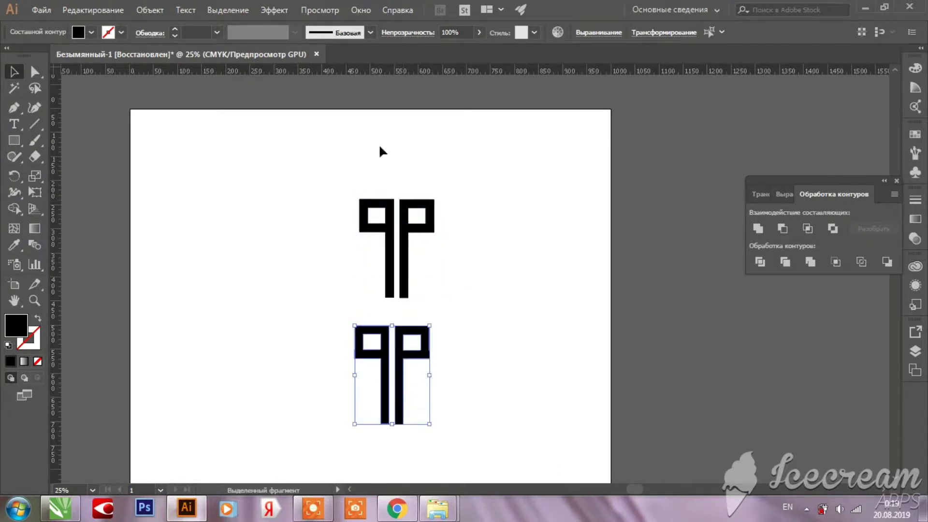
# - Turn the lower pair upside down by applying the 90°, 180° and 90° rotation presets
pyautogui.click(761, 193)
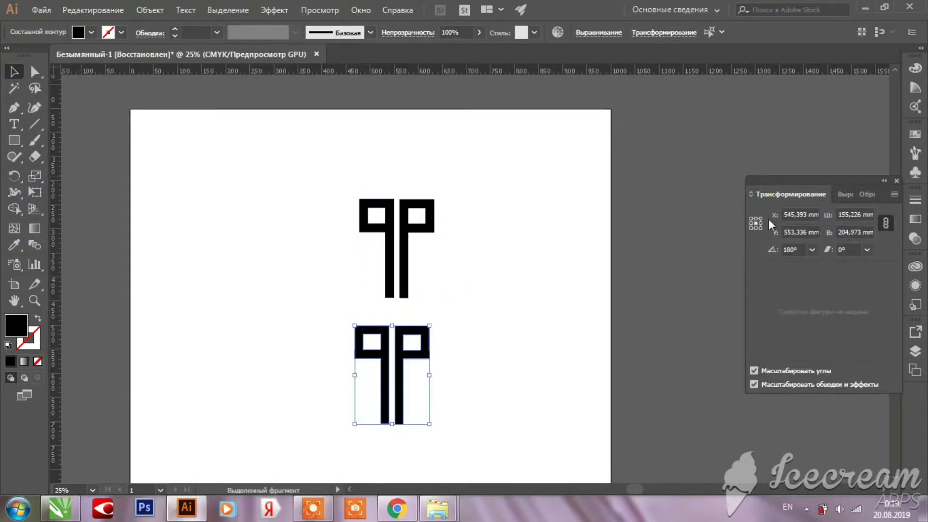
pyautogui.click(815, 248)
pyautogui.click(829, 309)
pyautogui.click(814, 249)
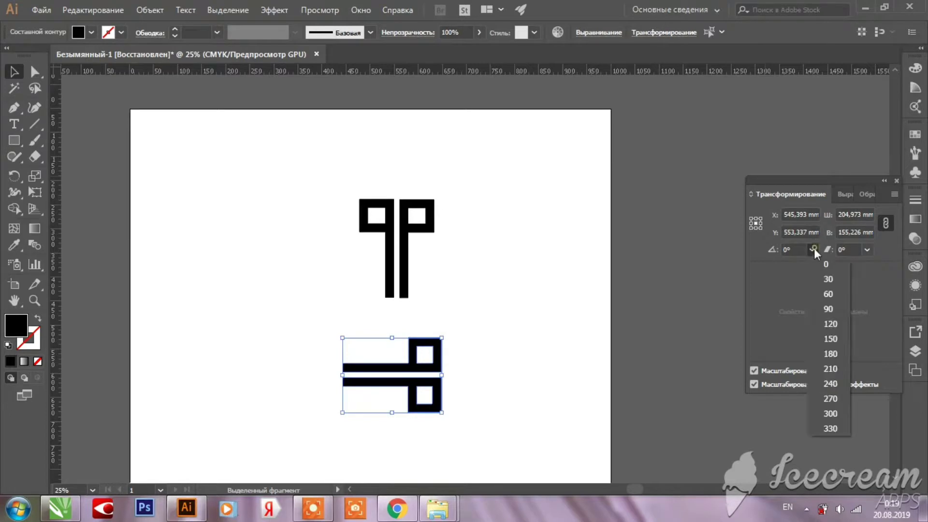
pyautogui.click(829, 354)
pyautogui.click(813, 248)
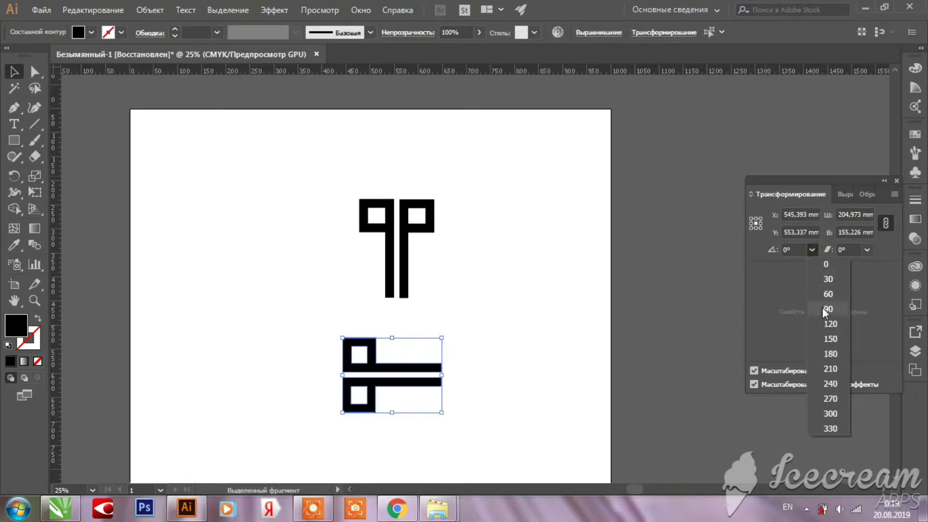
pyautogui.click(827, 309)
pyautogui.click(582, 284)
pyautogui.scroll(2, 393, 329)
pyautogui.moveTo(404, 337); pyautogui.dragTo(415, 298)
pyautogui.hotkey('ctrl', 'z')
# - Move the inverted pair up and align it so its stems join the stems of the upper pair
pyautogui.scroll(-1, 418, 291)
pyautogui.scroll(-2, 420, 290)
pyautogui.moveTo(343, 287); pyautogui.dragTo(468, 430)
pyautogui.scroll(3, 416, 303)
pyautogui.moveTo(410, 306); pyautogui.dragTo(426, 229)
pyautogui.scroll(6, 424, 221)
pyautogui.scroll(-1, 467, 259)
pyautogui.moveTo(467, 258)
pyautogui.mouseDown()
pyautogui.moveTo(441, 258)
pyautogui.moveTo(447, 265)
pyautogui.moveTo(474, 242)
pyautogui.mouseUp()
pyautogui.scroll(3, 460, 245)
pyautogui.scroll(-12, 534, 244)
pyautogui.click(582, 236)
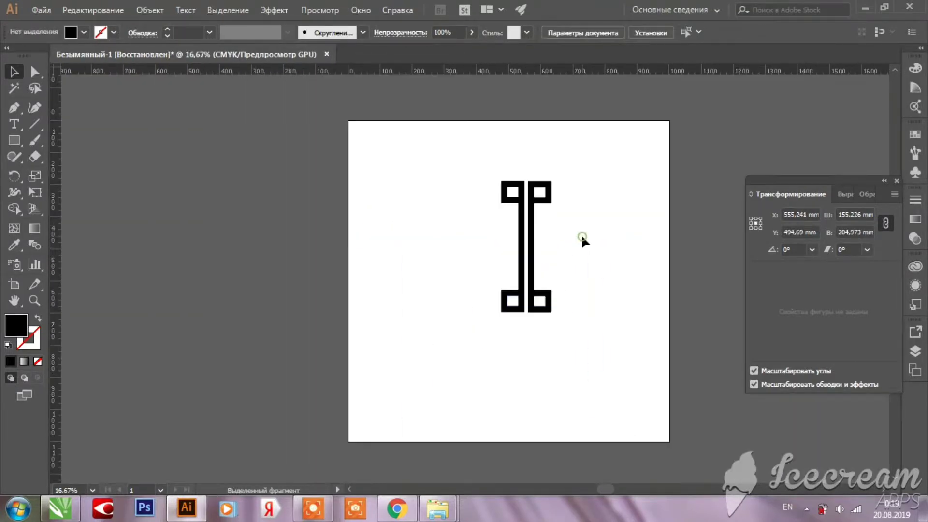
pyautogui.moveTo(459, 160); pyautogui.dragTo(521, 203)
pyautogui.moveTo(480, 271); pyautogui.dragTo(583, 320)
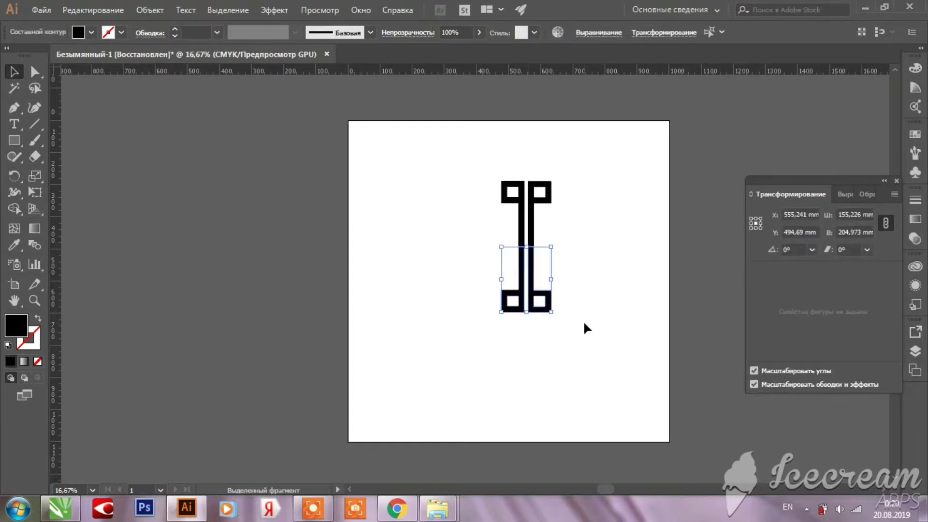
pyautogui.click(607, 221)
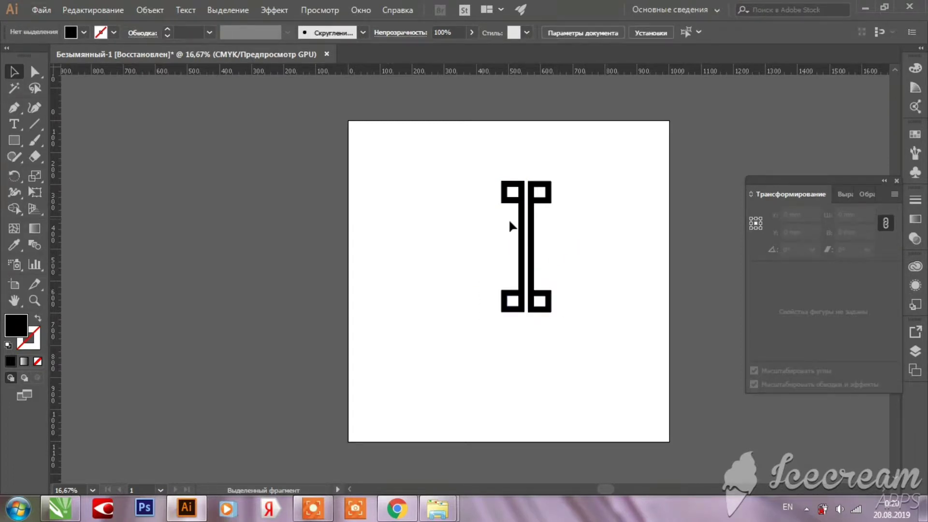
pyautogui.moveTo(578, 335); pyautogui.dragTo(579, 336)
pyautogui.click(810, 250)
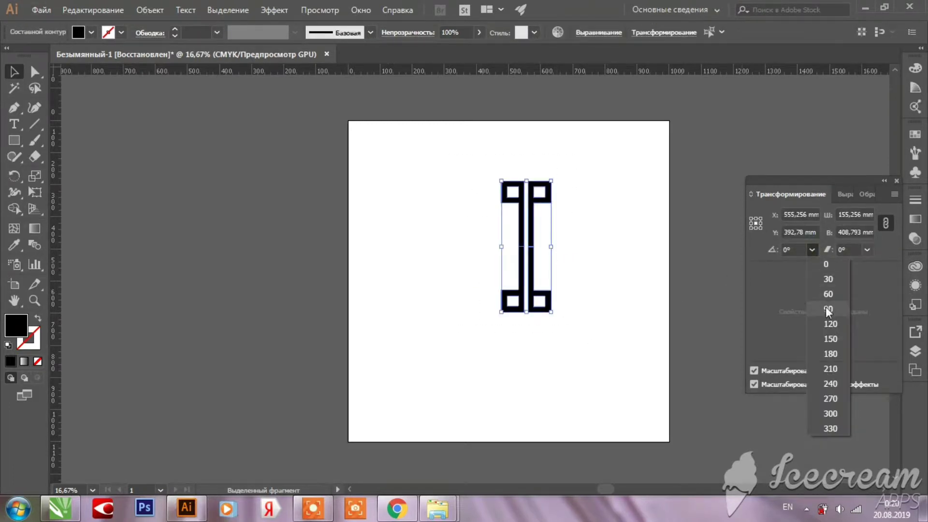
pyautogui.click(525, 241)
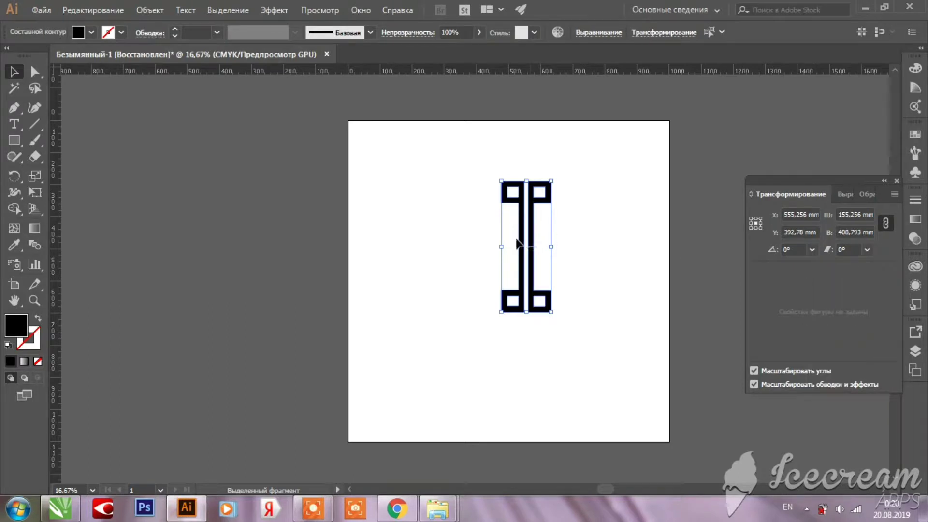
pyautogui.click(567, 238)
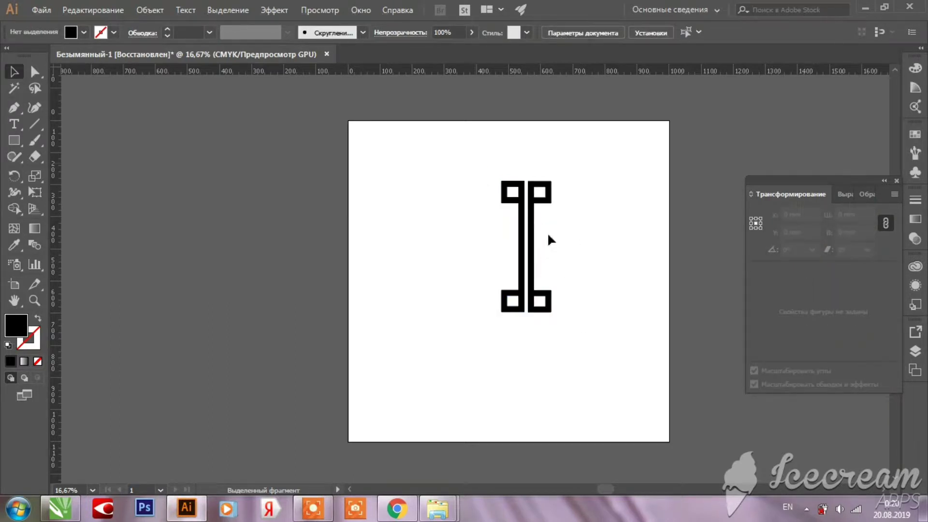
pyautogui.scroll(4, 548, 235)
pyautogui.scroll(-3, 513, 252)
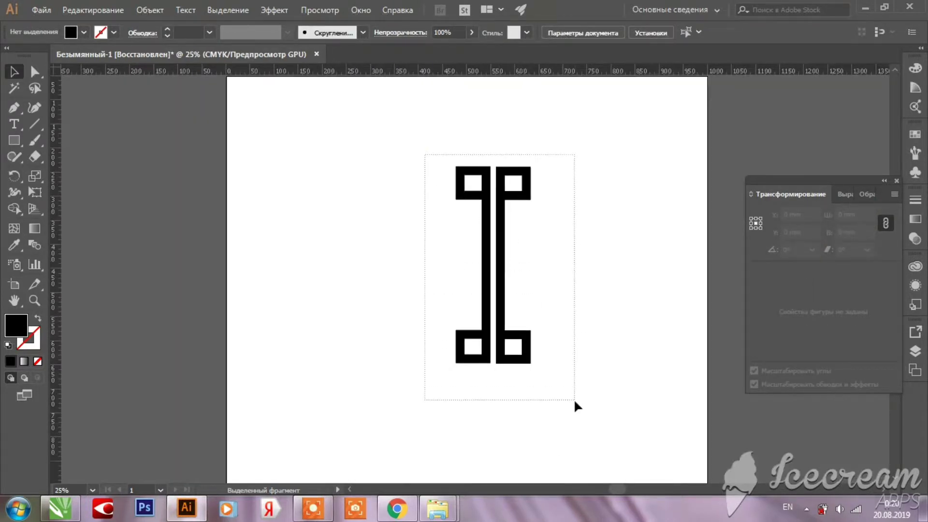
pyautogui.moveTo(574, 401); pyautogui.dragTo(575, 401)
pyautogui.moveTo(500, 296); pyautogui.dragTo(465, 302)
pyautogui.click(811, 249)
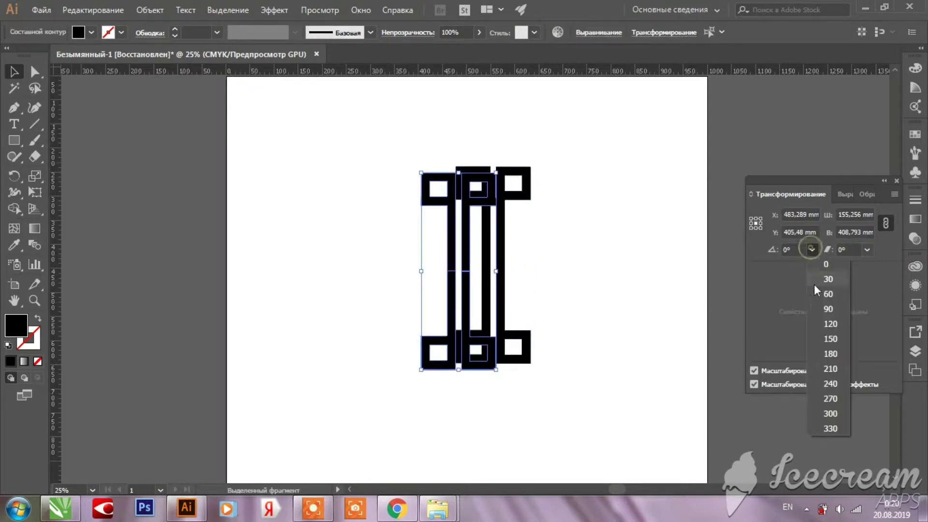
pyautogui.click(820, 310)
pyautogui.scroll(1, 471, 258)
pyautogui.moveTo(476, 265); pyautogui.dragTo(521, 253)
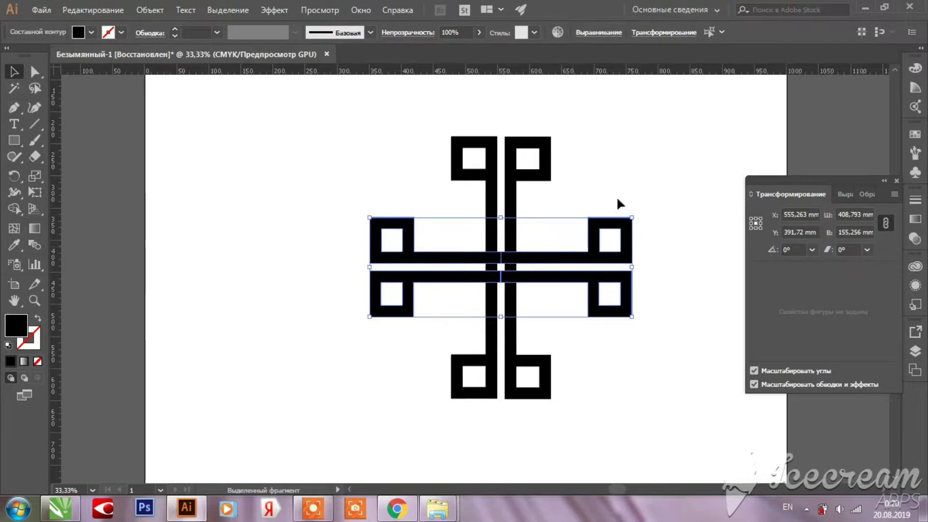
pyautogui.press('Delete')
# - Draw a black rectangle about 47.5 × 17.6 mm bridging the two upper stems at the level of the squares' lower bars
pyautogui.scroll(1, 525, 191)
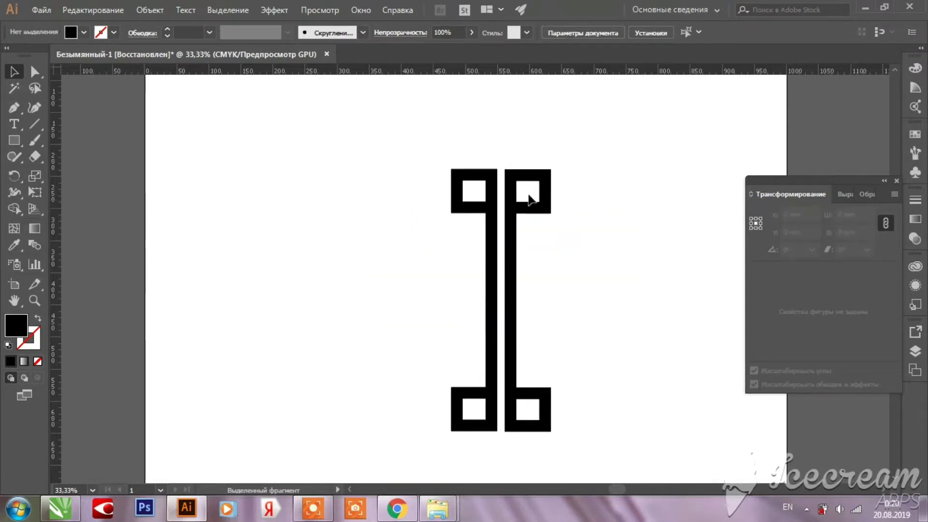
pyautogui.scroll(3, 512, 207)
pyautogui.scroll(-1, 512, 206)
pyautogui.scroll(4, 511, 174)
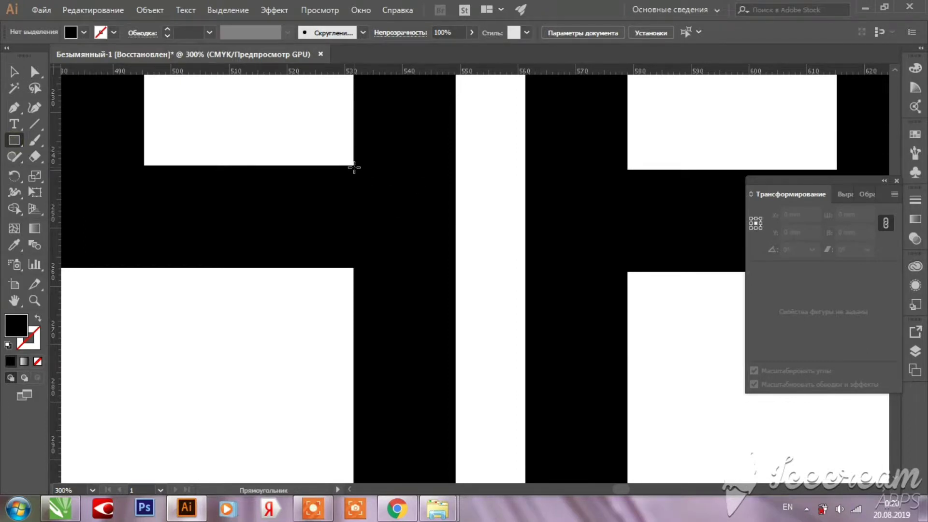
pyautogui.moveTo(590, 248); pyautogui.dragTo(629, 269)
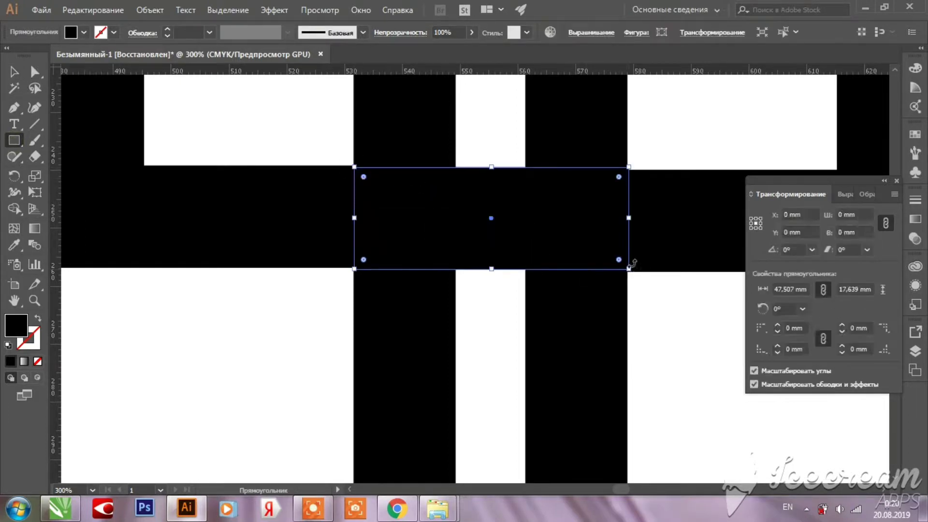
# - Adjust the bridging rectangle's left corners to match the left P shape's bar edges, making it about 47.7 × 17.6 mm
pyautogui.scroll(7, 354, 168)
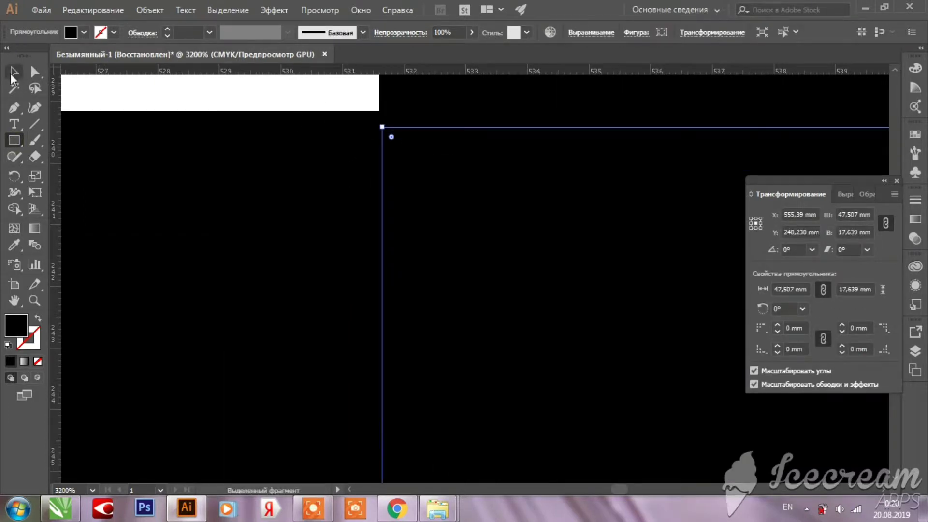
pyautogui.moveTo(382, 126); pyautogui.dragTo(360, 111)
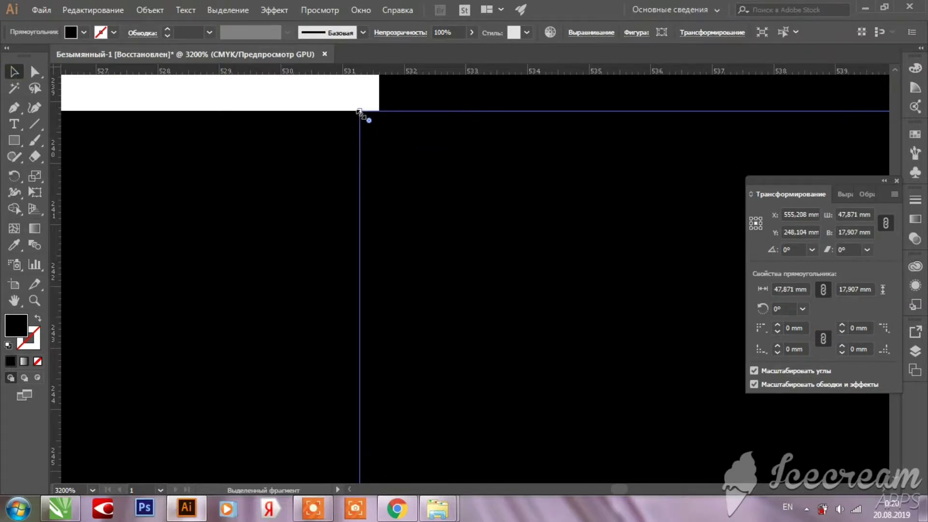
pyautogui.scroll(-6, 344, 162)
pyautogui.scroll(8, 351, 301)
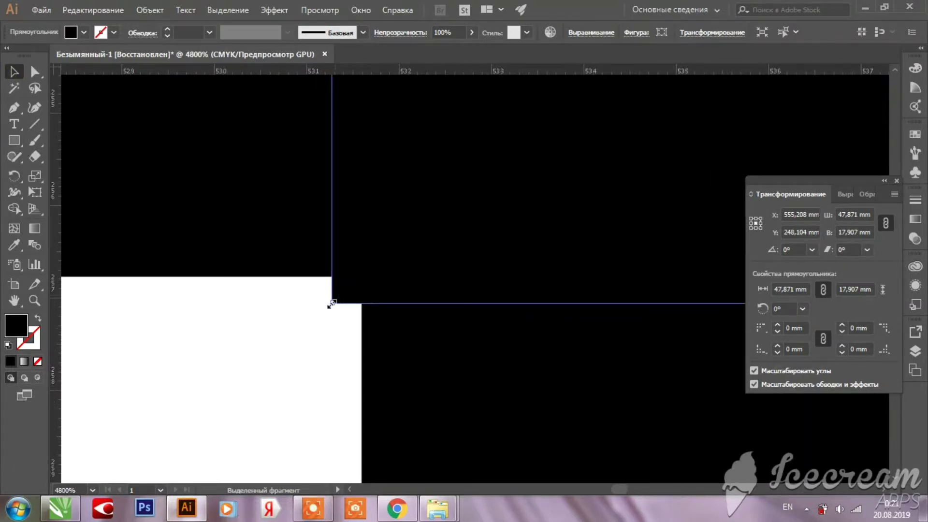
pyautogui.moveTo(331, 305); pyautogui.dragTo(345, 278)
pyautogui.scroll(-12, 419, 297)
pyautogui.scroll(8, 477, 298)
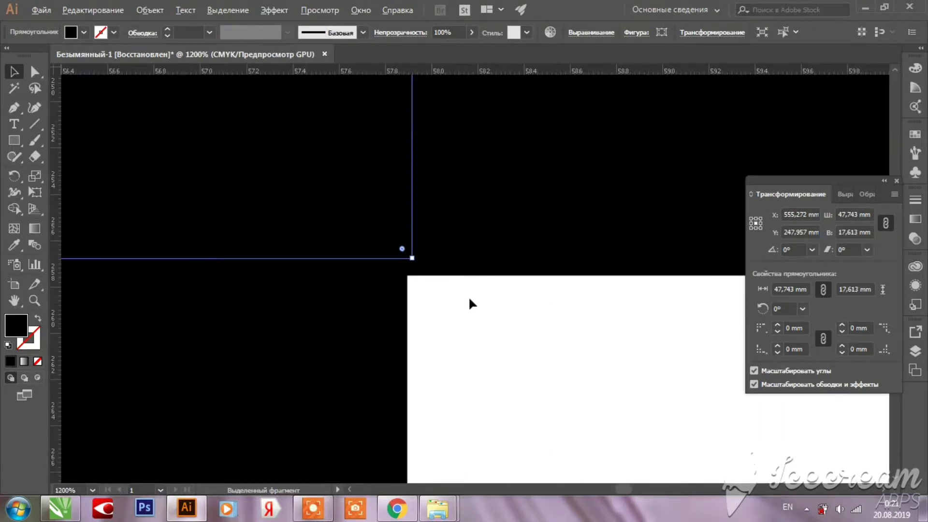
pyautogui.scroll(-6, 451, 286)
pyautogui.scroll(10, 311, 234)
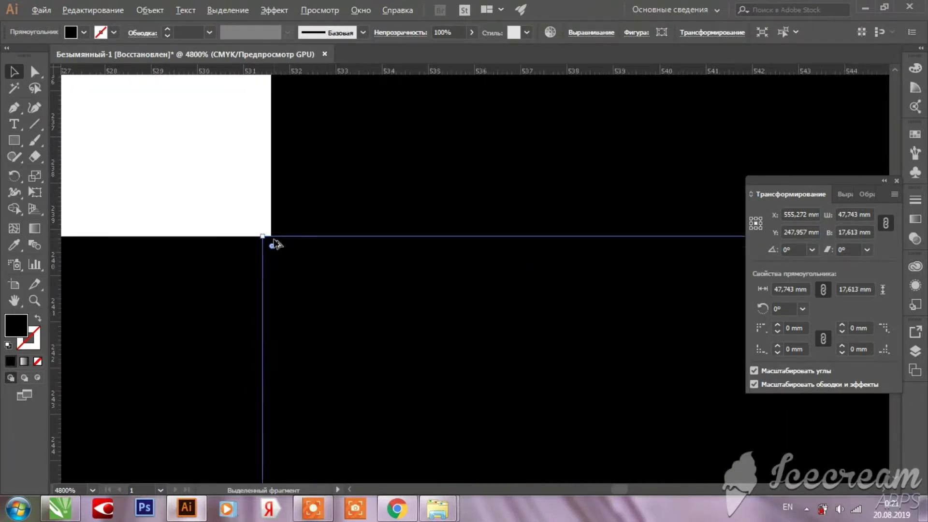
# - Nudge the upper-right P shape so its edges line up with its left twin and the bridging rectangle
pyautogui.scroll(-8, 417, 259)
pyautogui.scroll(3, 421, 114)
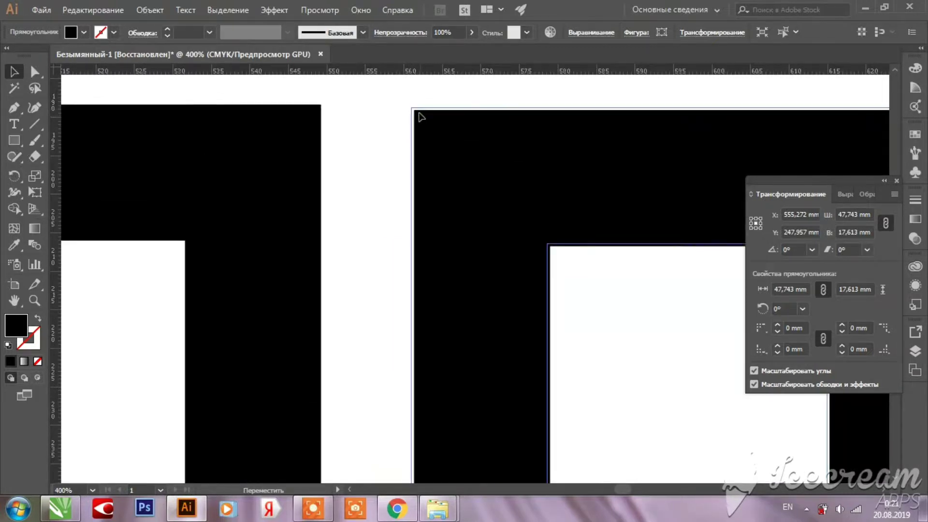
pyautogui.moveTo(419, 113); pyautogui.dragTo(420, 110)
pyautogui.scroll(-3, 444, 142)
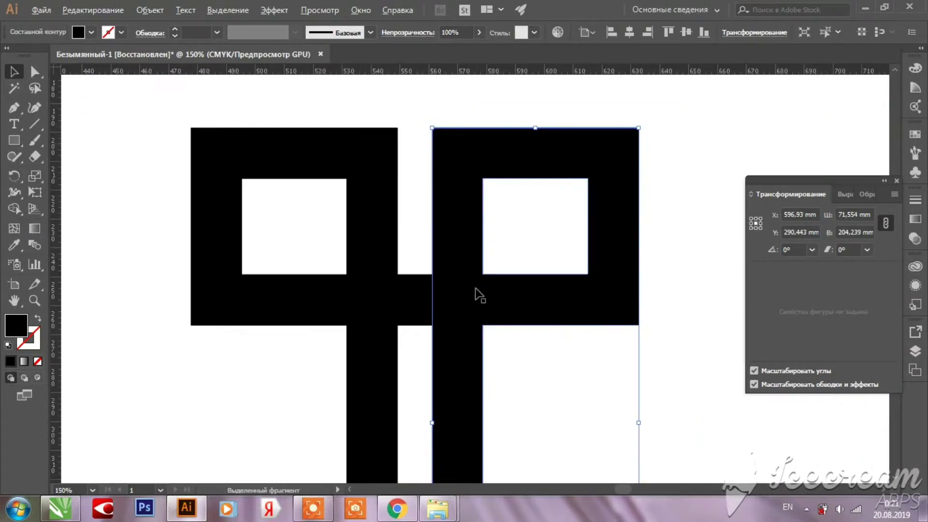
pyautogui.scroll(3, 475, 289)
pyautogui.click(280, 353)
pyautogui.scroll(8, 495, 256)
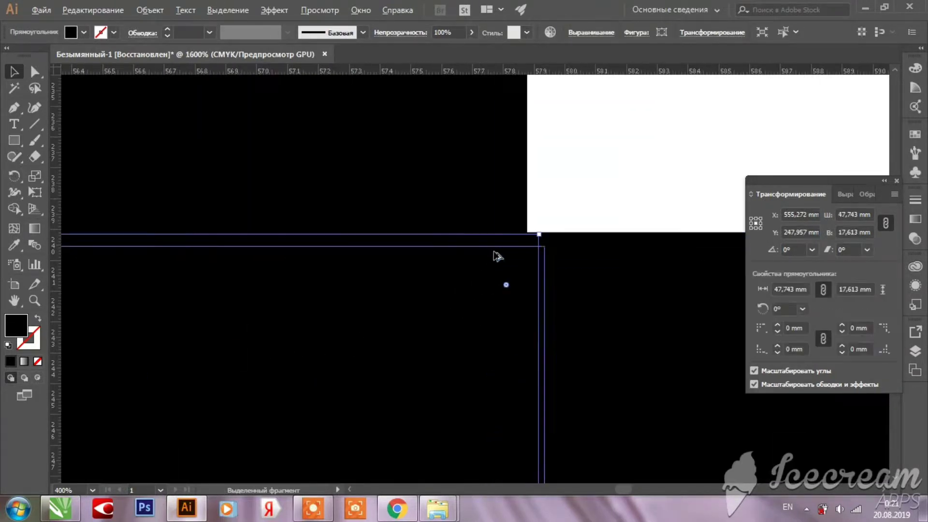
pyautogui.moveTo(469, 251); pyautogui.dragTo(465, 260)
pyautogui.click(427, 268)
pyautogui.scroll(-12, 451, 261)
pyautogui.scroll(4, 421, 262)
pyautogui.scroll(-3, 429, 267)
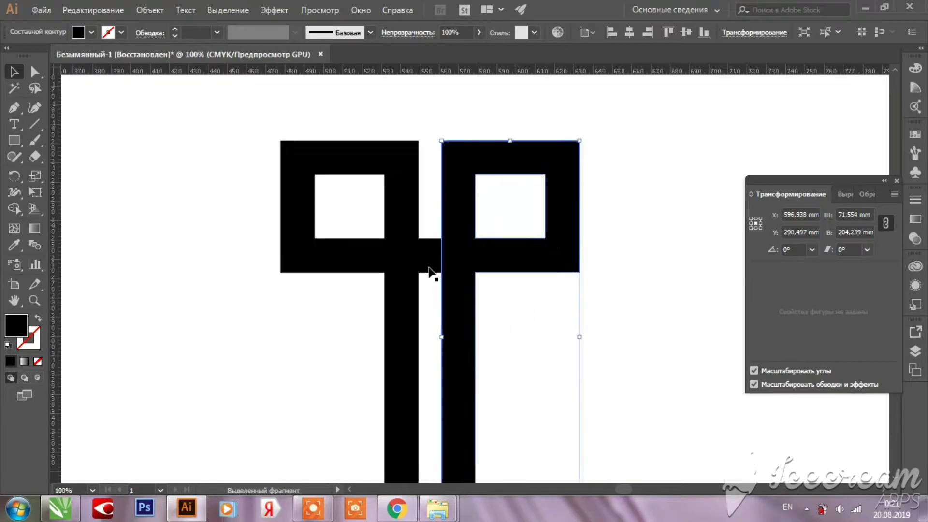
# - Copy the bridging rectangle down to the lower pair and fit it between the upper bars of the lower squares
pyautogui.click(428, 267)
pyautogui.scroll(-4, 446, 255)
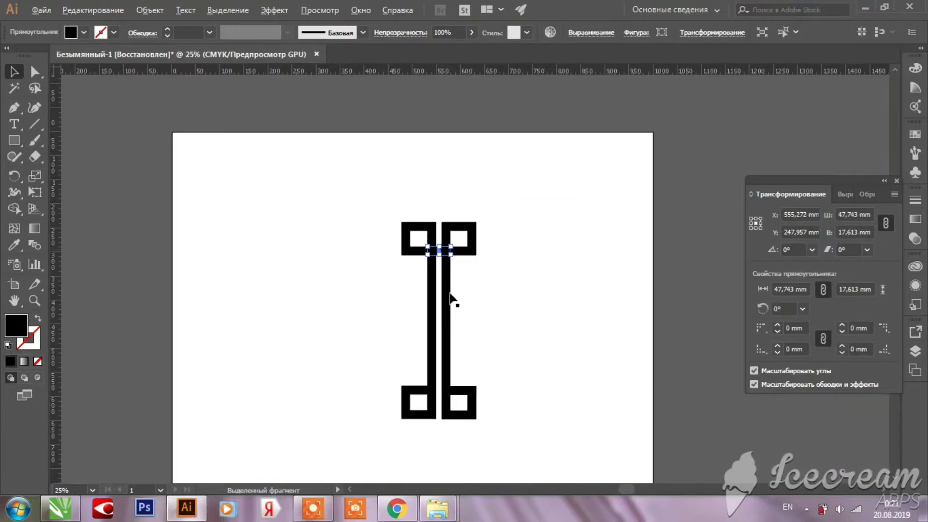
pyautogui.scroll(1, 437, 207)
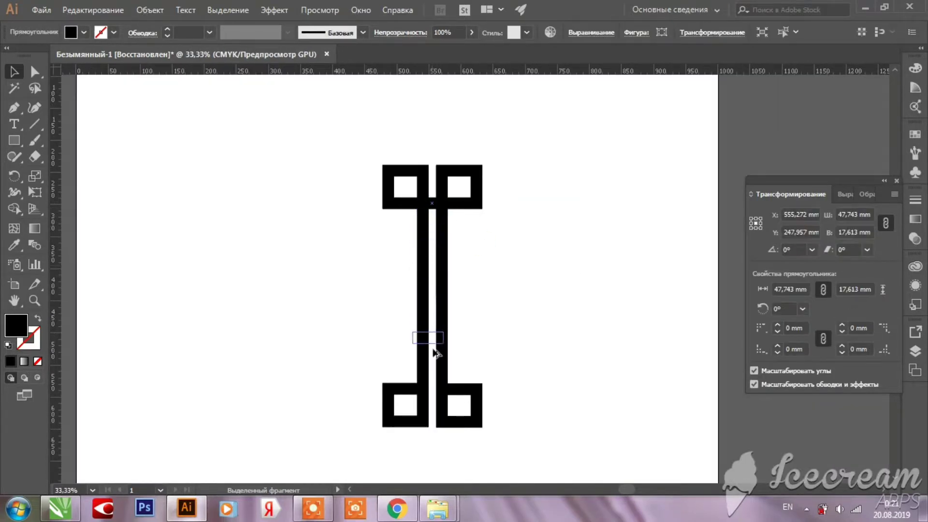
pyautogui.scroll(6, 434, 403)
pyautogui.moveTo(447, 333); pyautogui.dragTo(494, 277)
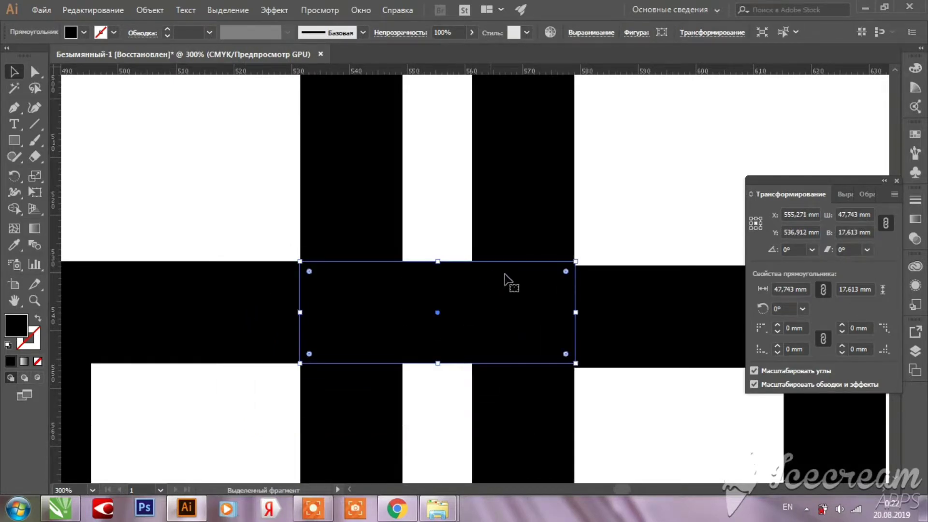
pyautogui.scroll(7, 307, 373)
pyautogui.scroll(2, 321, 361)
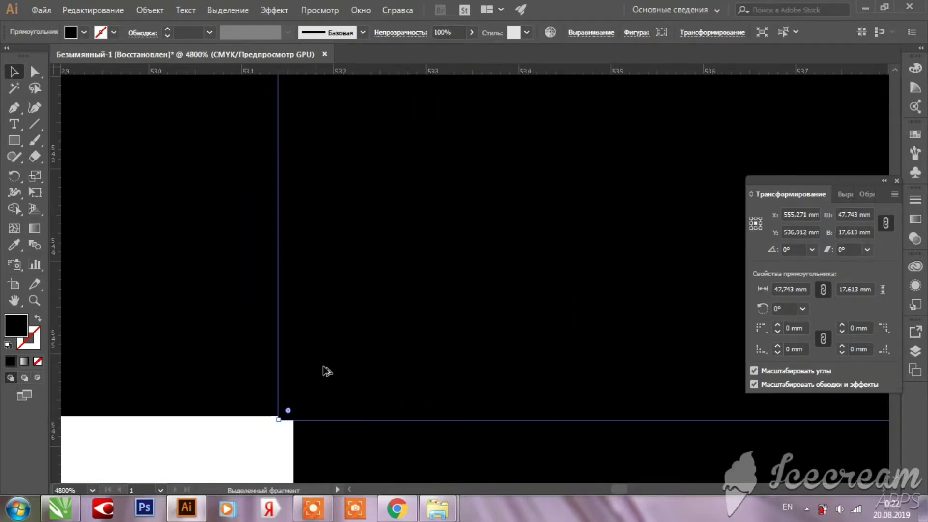
pyautogui.moveTo(335, 390); pyautogui.dragTo(337, 385)
pyautogui.scroll(-15, 338, 386)
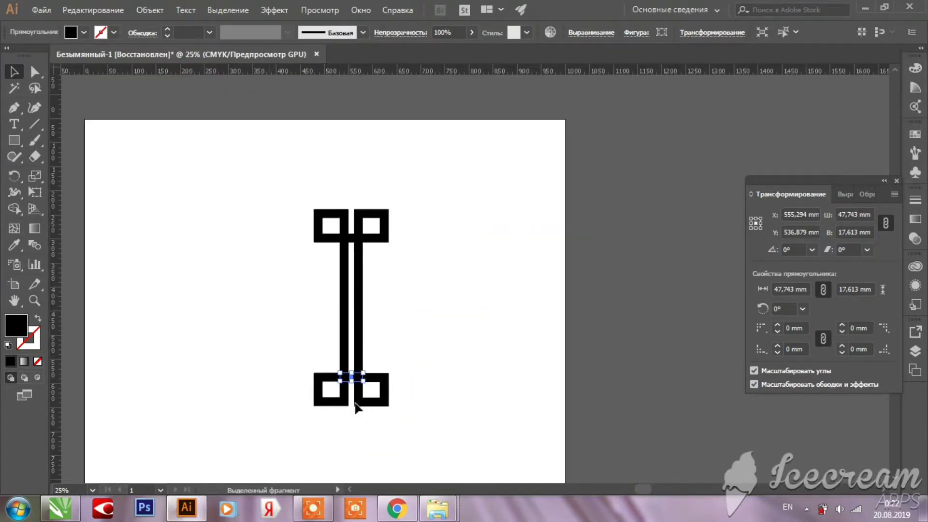
# - Move the lower-right P shape so its stem lines up with the upper-right stem
pyautogui.click(360, 403)
pyautogui.scroll(9, 360, 403)
pyautogui.scroll(-2, 352, 433)
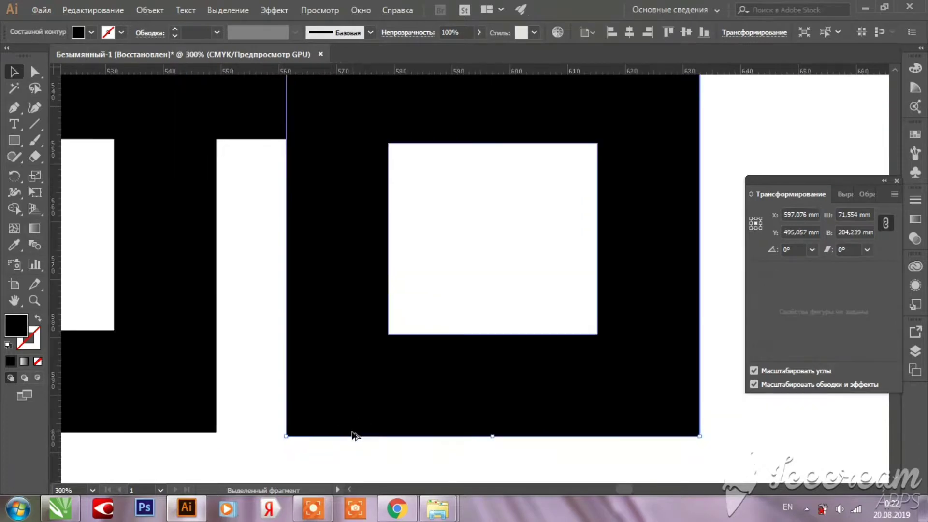
pyautogui.scroll(2, 307, 430)
pyautogui.moveTo(344, 415); pyautogui.dragTo(353, 394)
pyautogui.scroll(2, 330, 420)
pyautogui.scroll(-11, 353, 395)
pyautogui.scroll(4, 351, 261)
pyautogui.scroll(4, 381, 306)
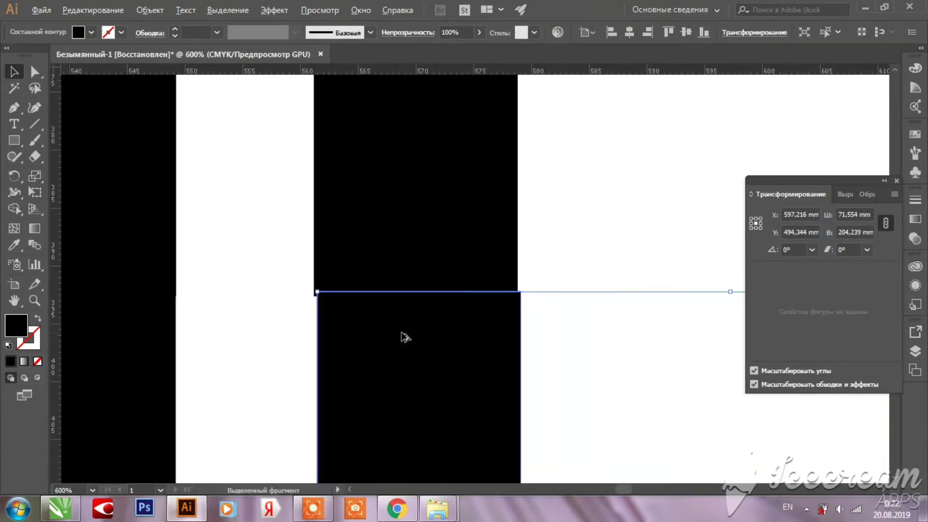
pyautogui.scroll(3, 327, 299)
pyautogui.moveTo(328, 295); pyautogui.dragTo(320, 295)
pyautogui.scroll(-13, 340, 290)
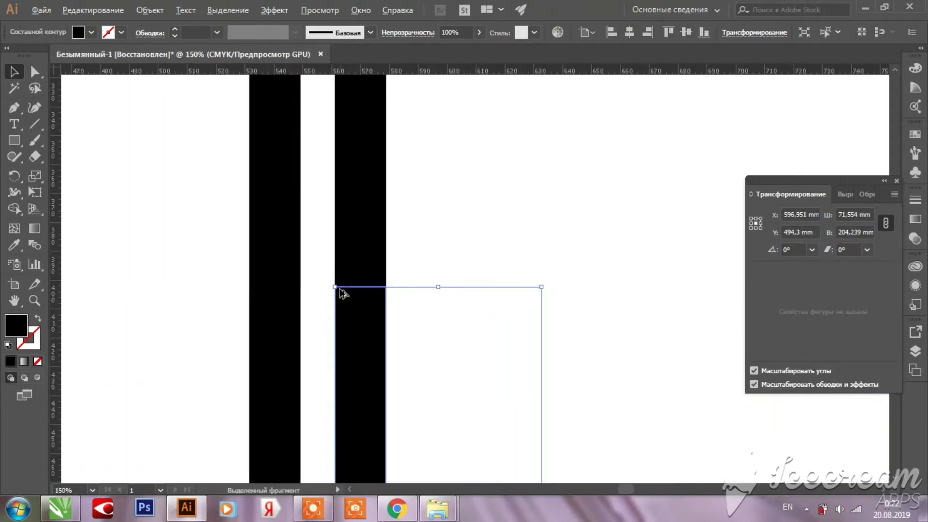
# - Lower the lower-right P shape until its bottom edge meets a horizontal guide at its left twin's base
pyautogui.scroll(10, 340, 355)
pyautogui.scroll(4, 290, 308)
pyautogui.scroll(6, 239, 272)
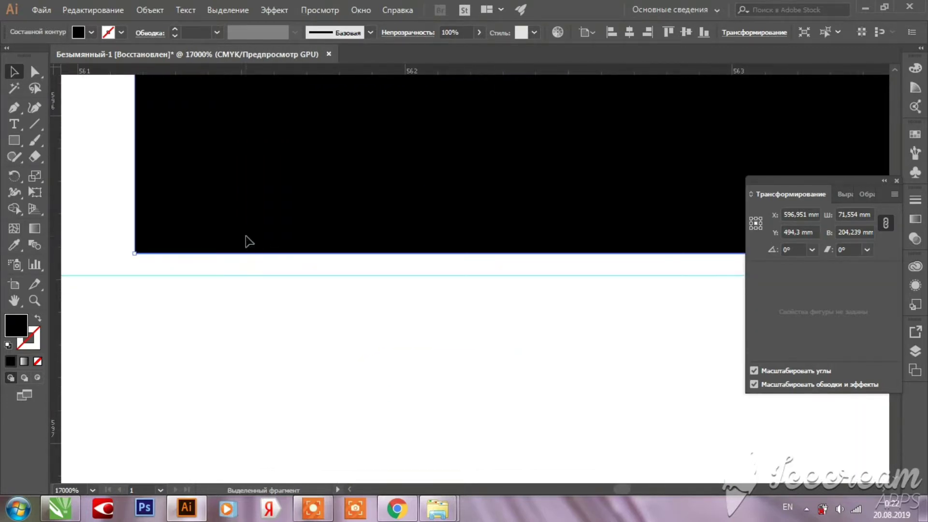
pyautogui.moveTo(245, 235); pyautogui.dragTo(245, 258)
pyautogui.scroll(-14, 246, 282)
pyautogui.scroll(-6, 274, 333)
# - Unite both bridging rectangles with the two upper P shapes using Pathfinder
pyautogui.scroll(11, 272, 302)
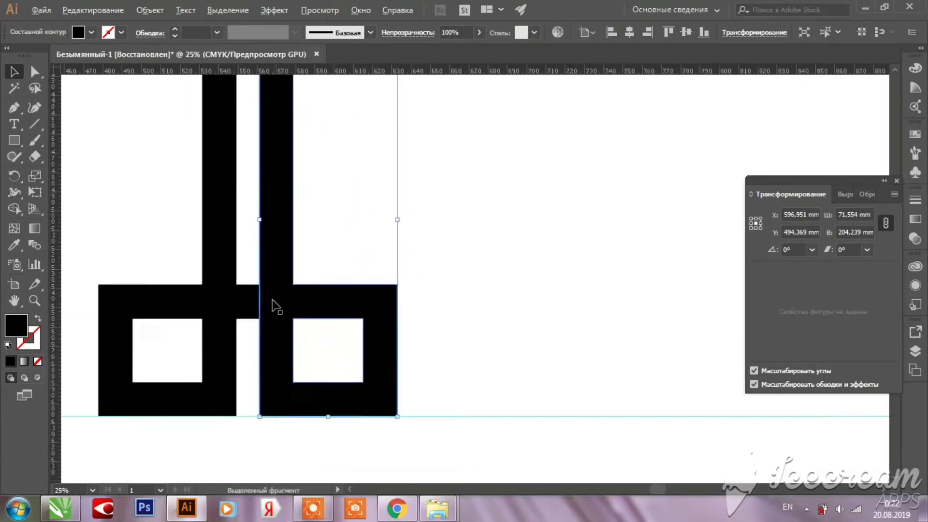
pyautogui.click(242, 285)
pyautogui.scroll(3, 625, 386)
pyautogui.scroll(-12, 626, 390)
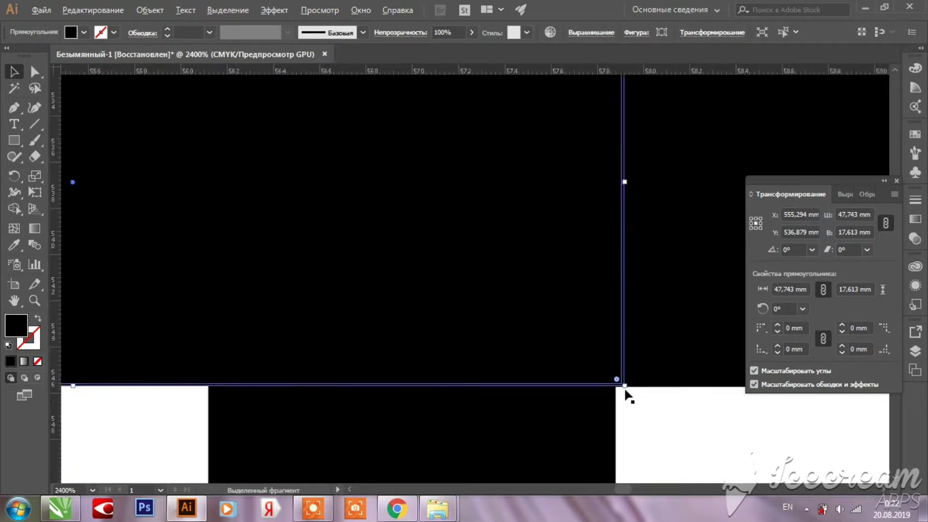
pyautogui.scroll(4, 600, 195)
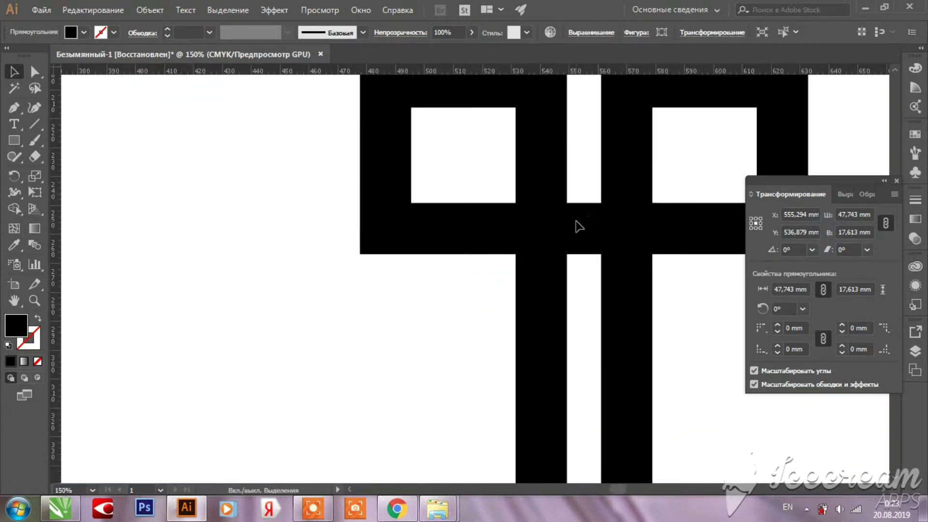
pyautogui.keyDown('shift'); pyautogui.click(576, 220); pyautogui.keyUp('shift')
pyautogui.keyDown('shift'); pyautogui.click(675, 221); pyautogui.keyUp('shift')
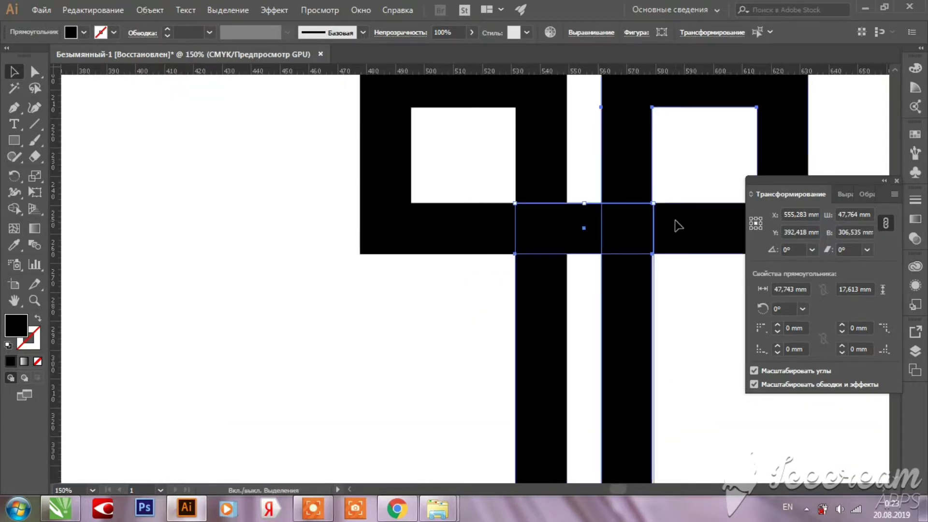
pyautogui.click(865, 194)
pyautogui.keyDown('shift'); pyautogui.click(495, 228); pyautogui.keyUp('shift')
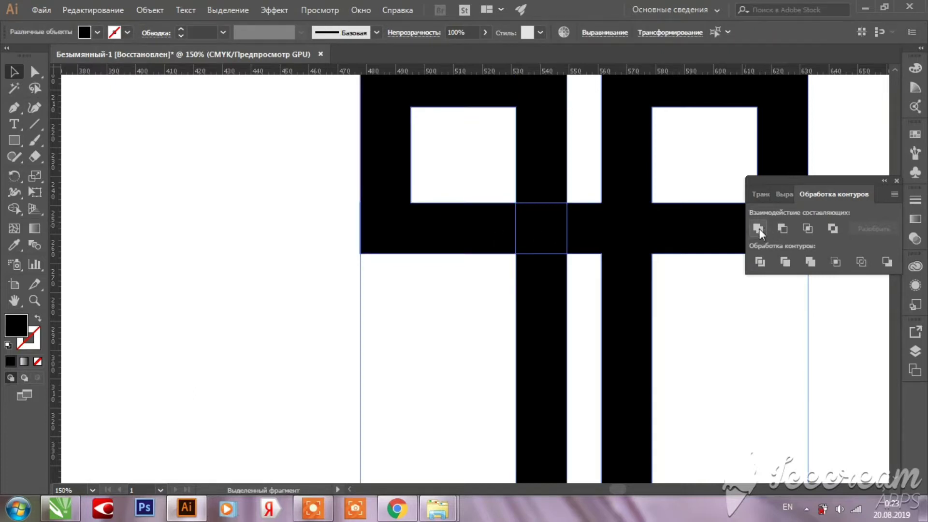
pyautogui.click(758, 228)
# - Unite the lower P shapes with the merged upper part into one compound shape
pyautogui.scroll(-4, 590, 259)
pyautogui.scroll(4, 534, 347)
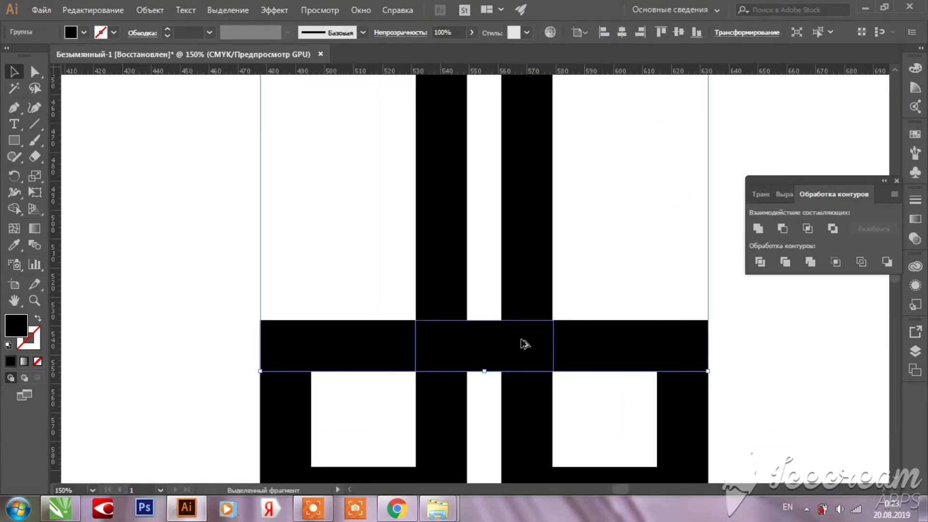
pyautogui.scroll(-3, 573, 348)
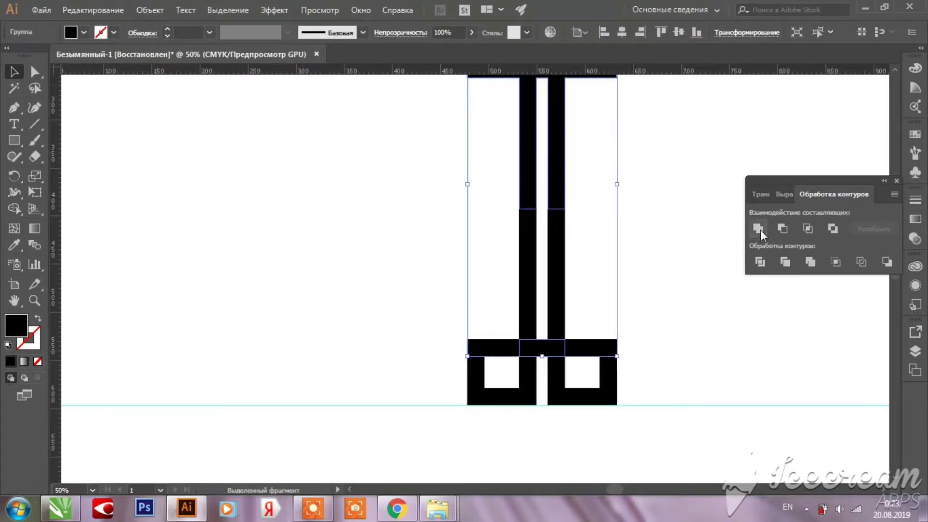
pyautogui.keyDown('shift'); pyautogui.click(615, 382); pyautogui.keyUp('shift')
pyautogui.click(758, 229)
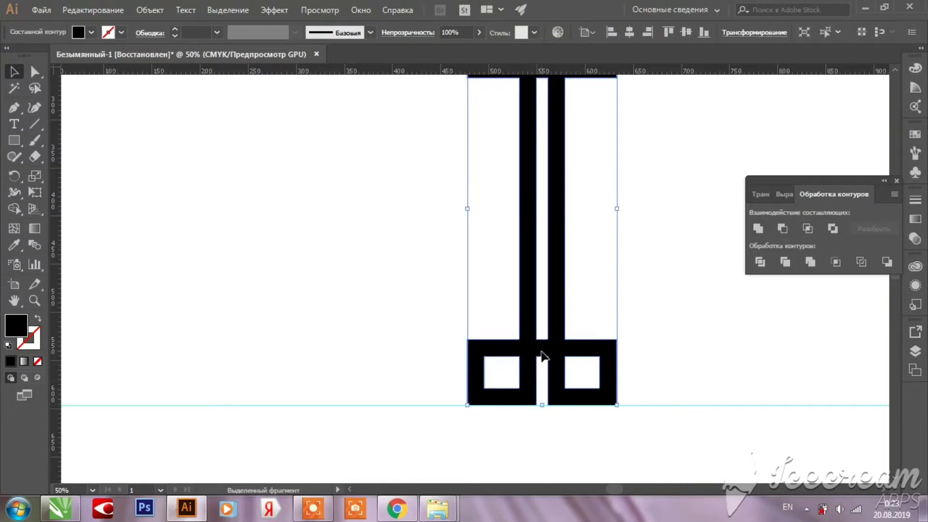
# - Delete the horizontal guide at the base of the ornament
pyautogui.click(618, 308)
pyautogui.click(548, 350)
pyautogui.scroll(-2, 580, 355)
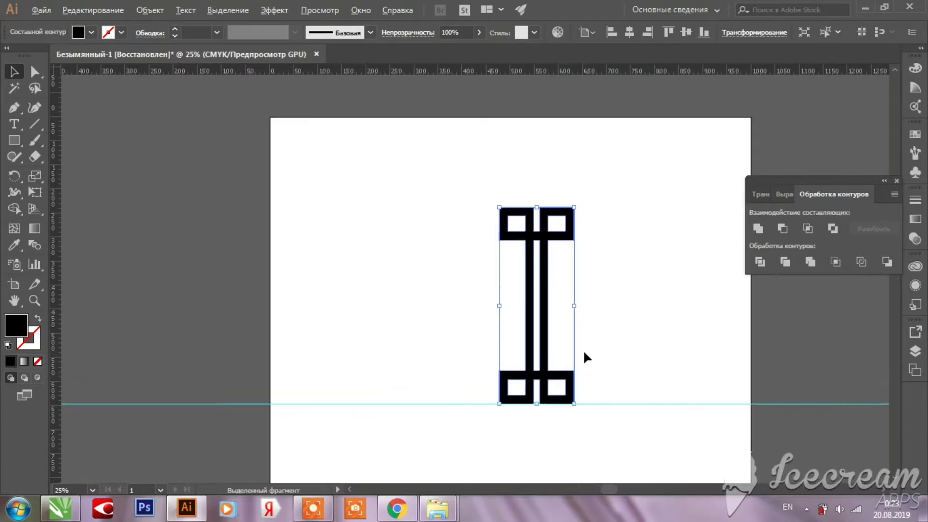
pyautogui.click(624, 403)
pyautogui.press('Delete')
# - Place a copy of the united upright shape to its left and rotate the copy 90°
pyautogui.moveTo(469, 185); pyautogui.dragTo(613, 420)
pyautogui.keyDown('alt'); pyautogui.moveTo(545, 347); pyautogui.dragTo(448, 341); pyautogui.keyUp('alt')
pyautogui.click(762, 195)
pyautogui.click(812, 250)
pyautogui.click(828, 324)
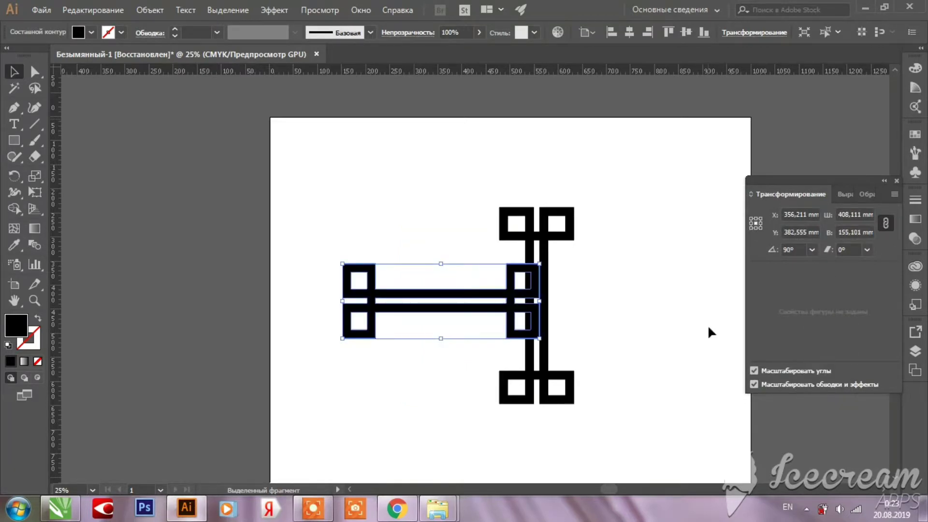
# - Move the rotated horizontal copy across the middle of the upright shape to form a cross
pyautogui.moveTo(491, 296); pyautogui.dragTo(576, 295)
pyautogui.scroll(2, 560, 290)
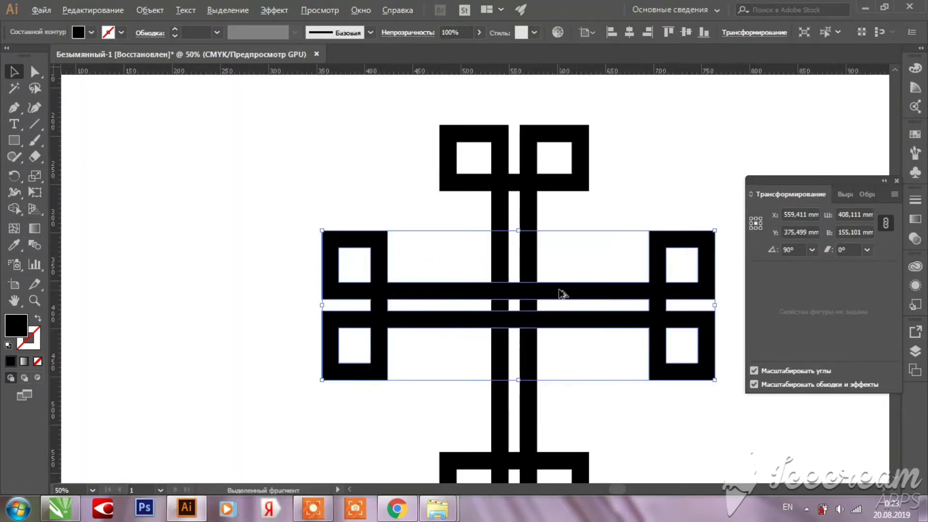
pyautogui.moveTo(558, 290)
pyautogui.mouseDown()
pyautogui.moveTo(548, 299)
pyautogui.moveTo(561, 300)
pyautogui.moveTo(548, 301)
pyautogui.mouseUp()
pyautogui.scroll(-1, 528, 223)
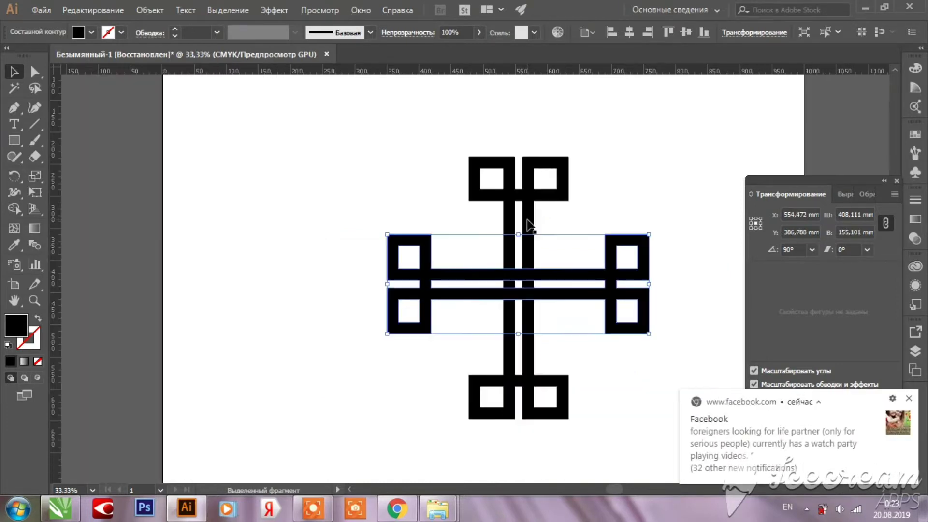
pyautogui.scroll(-1, 578, 271)
pyautogui.scroll(1, 641, 265)
pyautogui.click(642, 264)
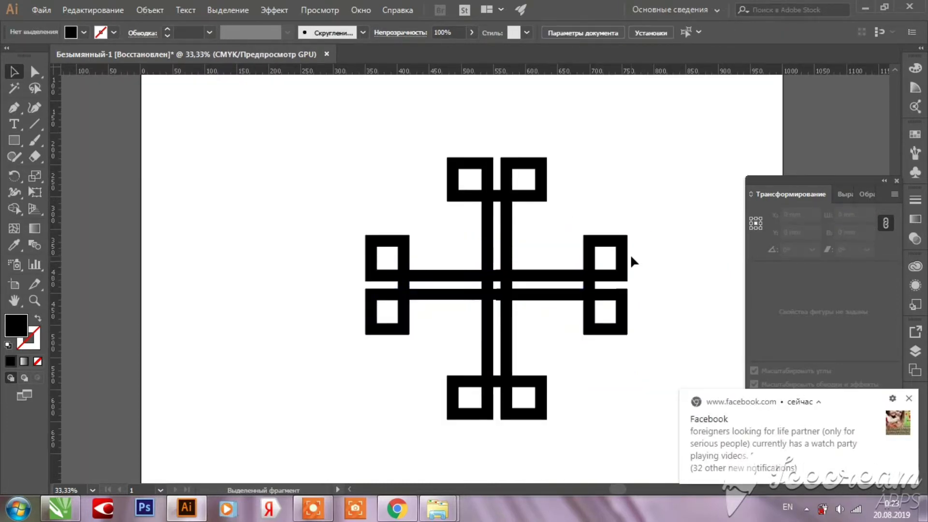
# - Adjust the horizontal shape's position towards the upright shape's centre, to about X 554.12 mm, Y 389.96 mm
pyautogui.click(530, 278)
pyautogui.click(507, 238)
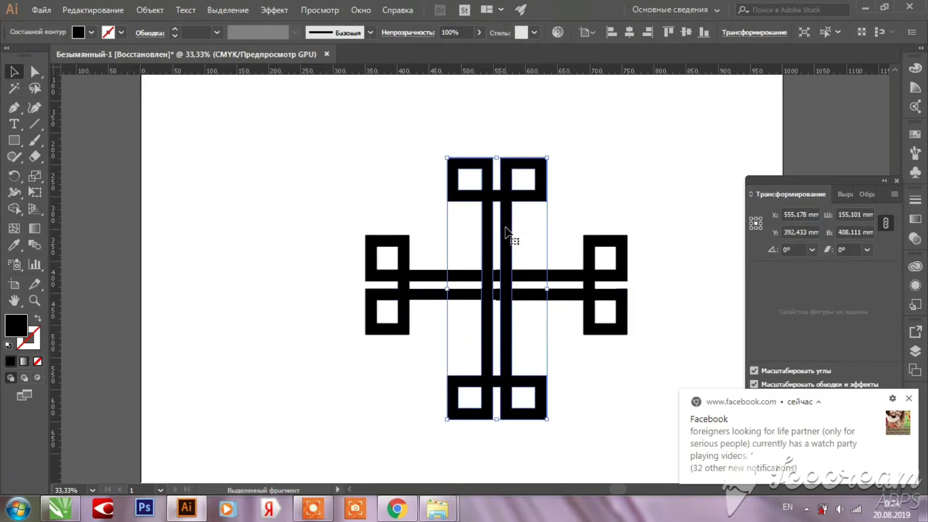
pyautogui.scroll(3, 522, 292)
pyautogui.moveTo(631, 302); pyautogui.dragTo(631, 307)
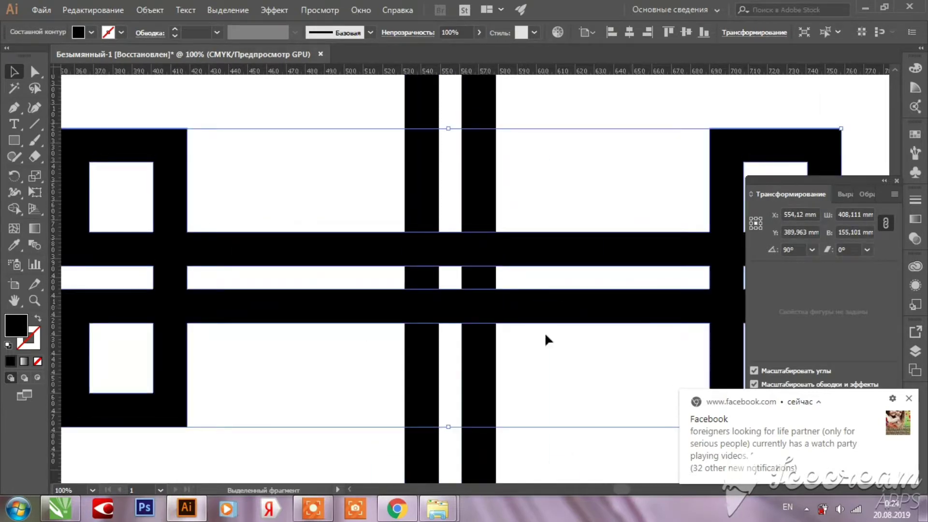
pyautogui.doubleClick(488, 437)
pyautogui.click(69, 85)
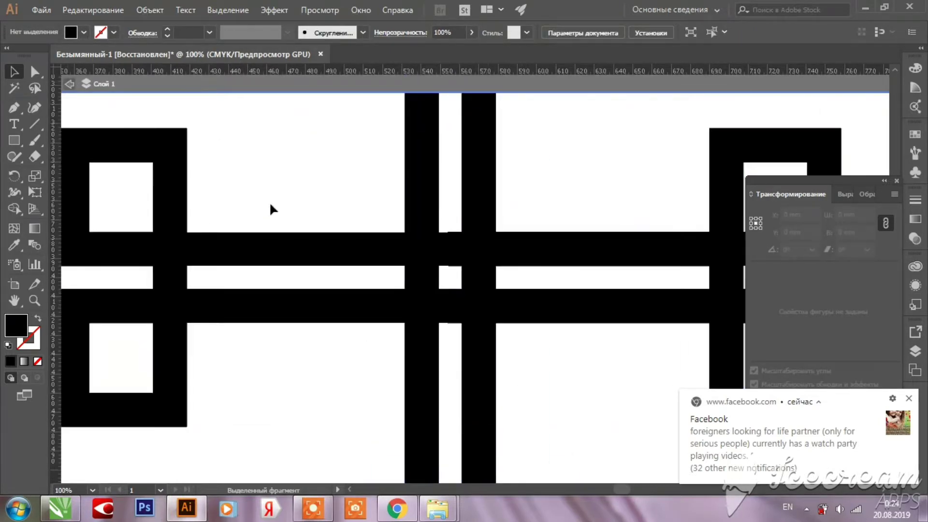
# - Align the horizontal shape vertically with the upright shape's midpoint, at about X 553.89 mm, Y 391.96 mm
pyautogui.click(476, 261)
pyautogui.scroll(-1, 471, 365)
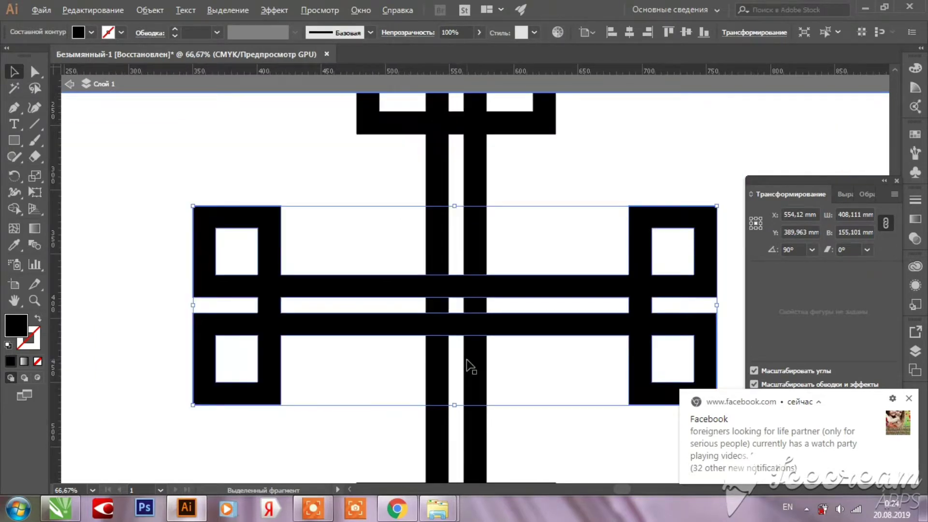
pyautogui.click(480, 436)
pyautogui.scroll(4, 536, 317)
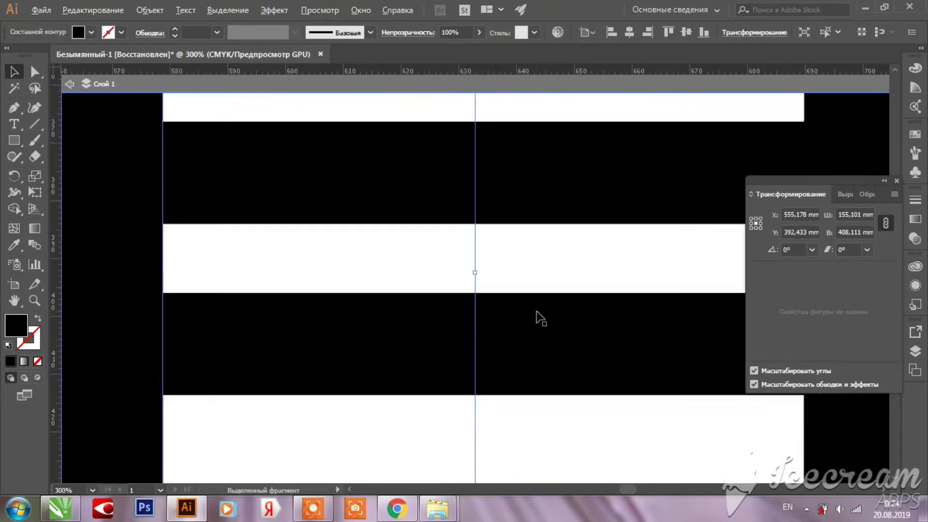
pyautogui.moveTo(537, 315); pyautogui.dragTo(536, 318)
pyautogui.scroll(-4, 537, 319)
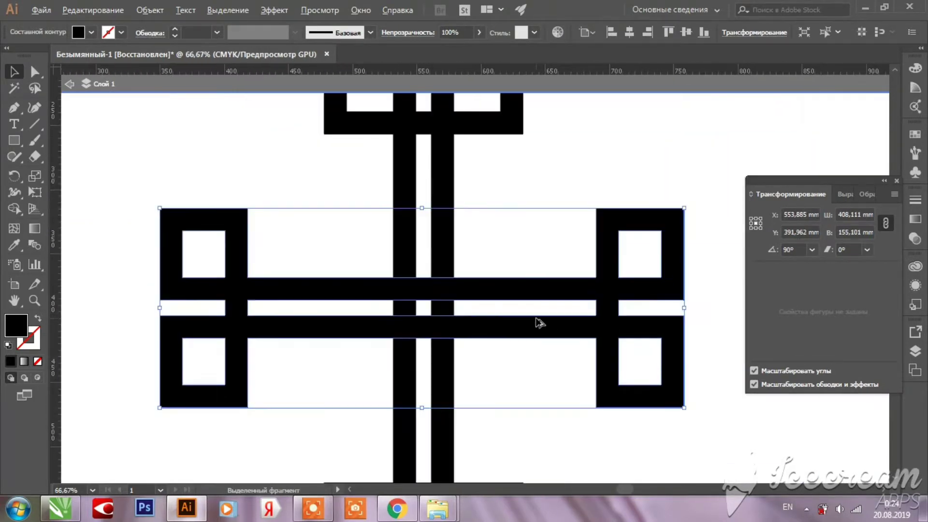
# - Centre the horizontal shape between the upright bars at X 554.59 mm and leave isolation mode
pyautogui.click(434, 160)
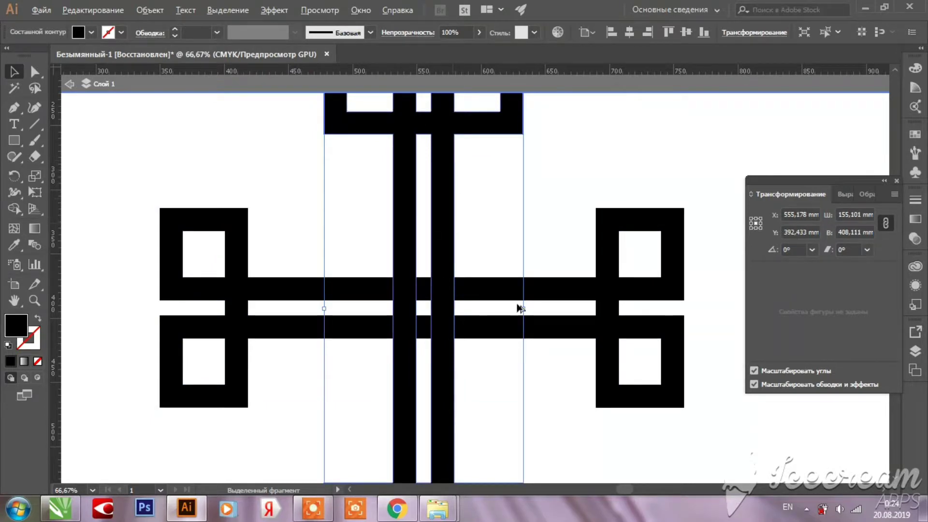
pyautogui.click(641, 289)
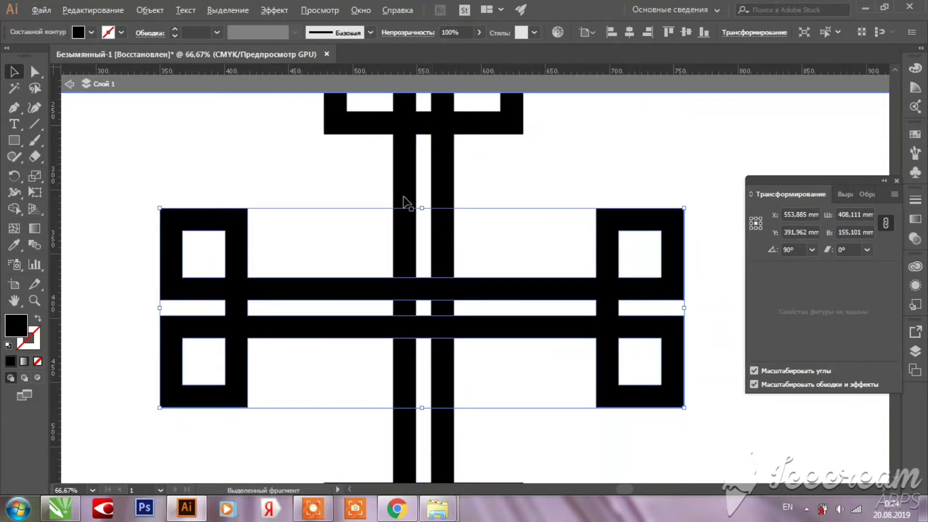
pyautogui.scroll(6, 404, 198)
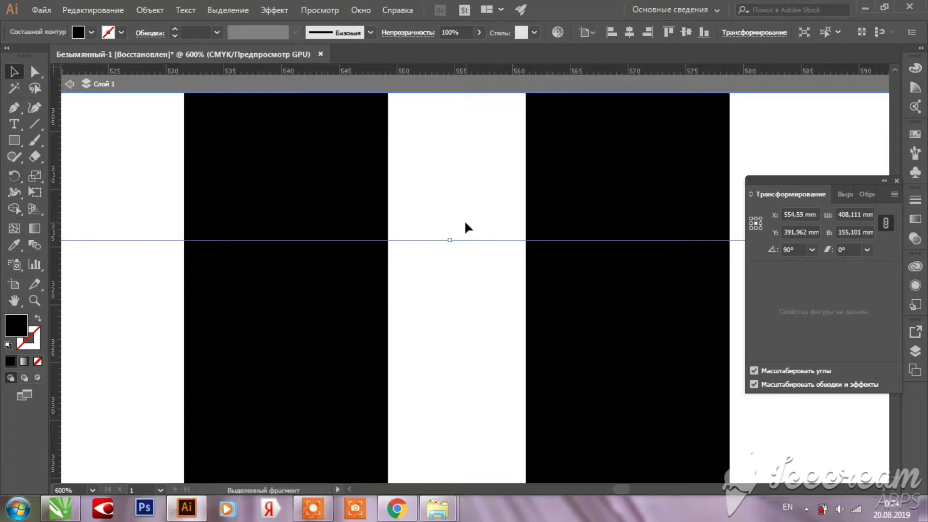
pyautogui.scroll(-9, 465, 223)
pyautogui.click(587, 201)
pyautogui.click(70, 84)
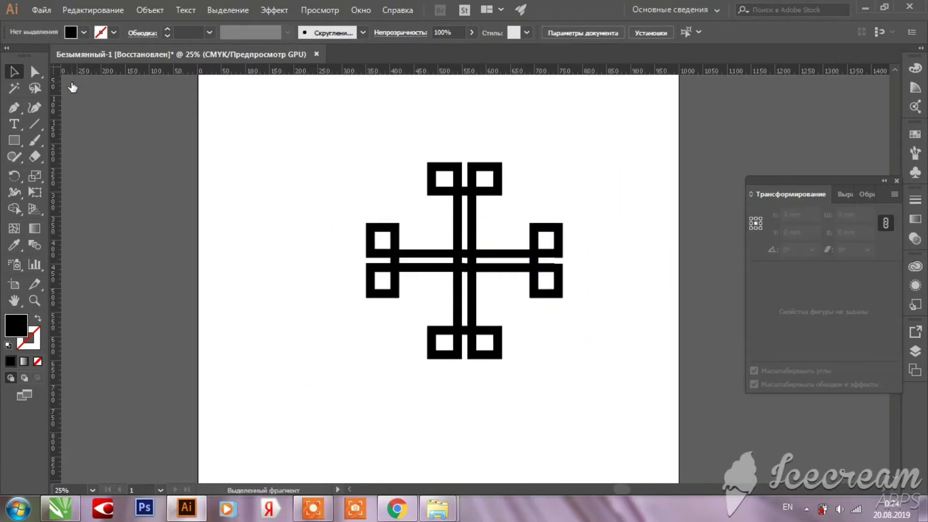
# - Remove the bar segments crossing the gaps at the cross's centre with the Shape Builder tool
pyautogui.scroll(6, 464, 261)
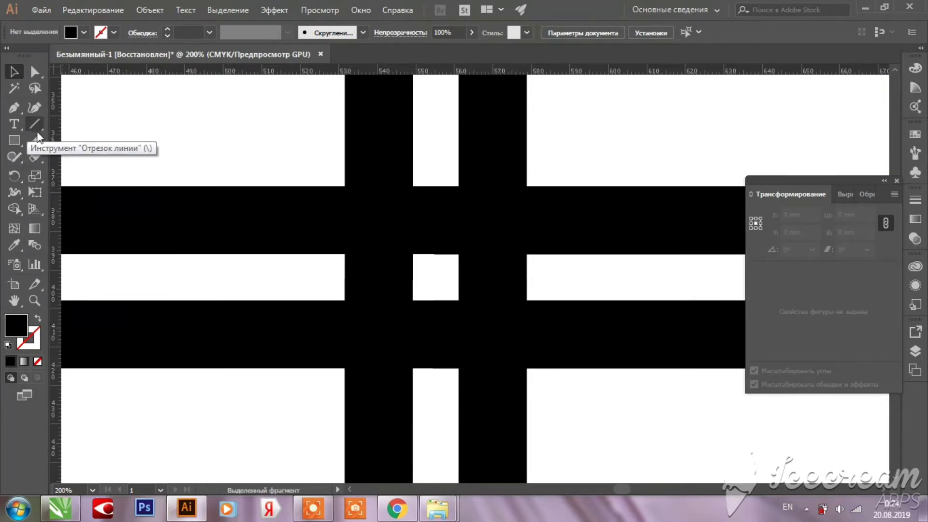
pyautogui.scroll(-5, 340, 304)
pyautogui.moveTo(177, 144); pyautogui.dragTo(530, 427)
pyautogui.hotkey('shift', 'm')
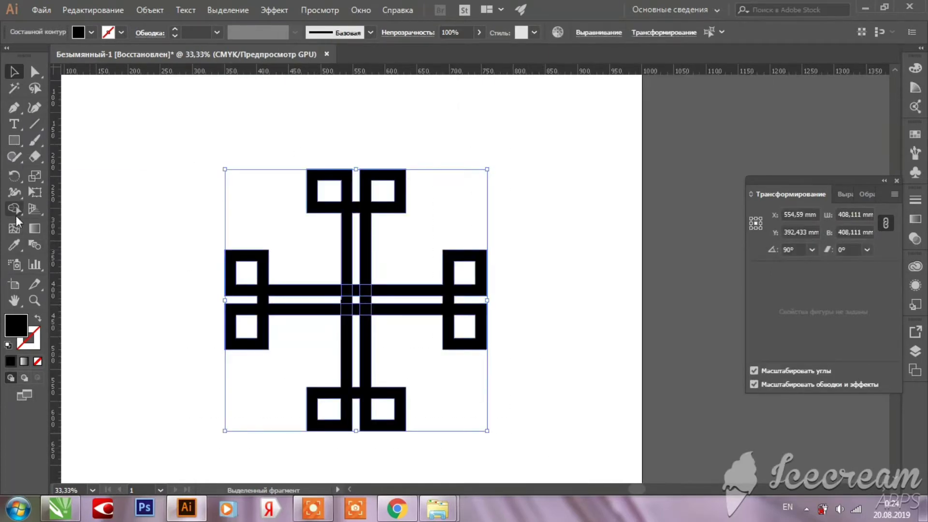
pyautogui.scroll(4, 371, 309)
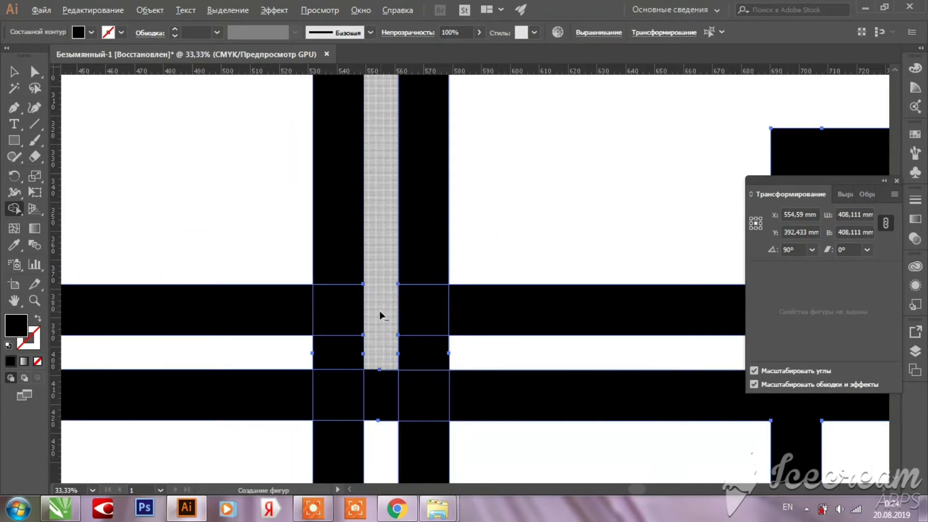
pyautogui.keyDown('alt'); pyautogui.click(380, 387); pyautogui.keyUp('alt')
pyautogui.scroll(-6, 394, 363)
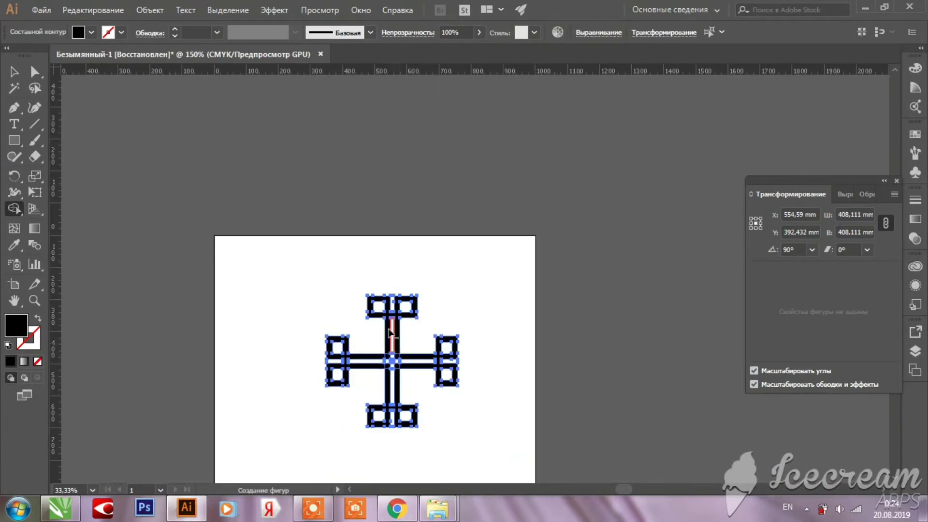
pyautogui.click(15, 73)
pyautogui.click(425, 220)
pyautogui.scroll(1, 419, 441)
pyautogui.scroll(-1, 455, 392)
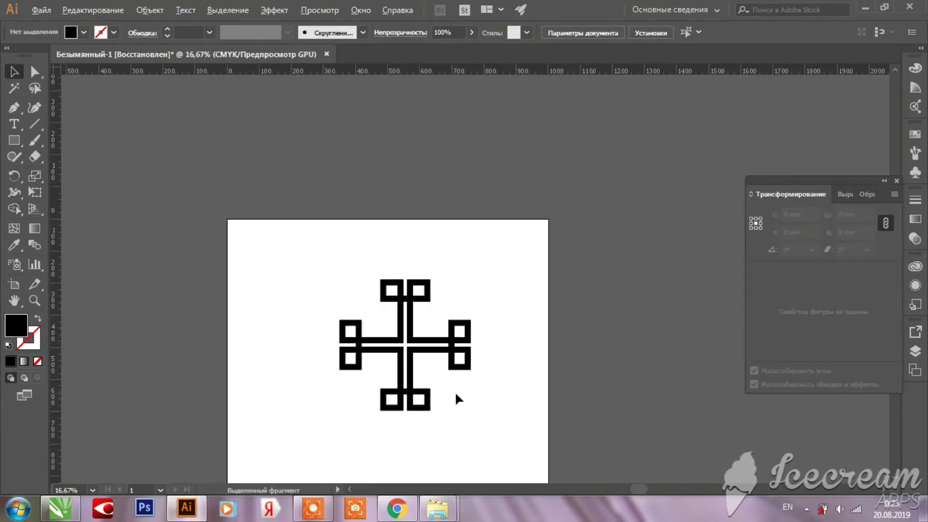
# - Rotate the whole cross 45° so its arms run diagonally
pyautogui.scroll(2, 448, 427)
pyautogui.scroll(-1, 448, 406)
pyautogui.moveTo(344, 222); pyautogui.dragTo(541, 436)
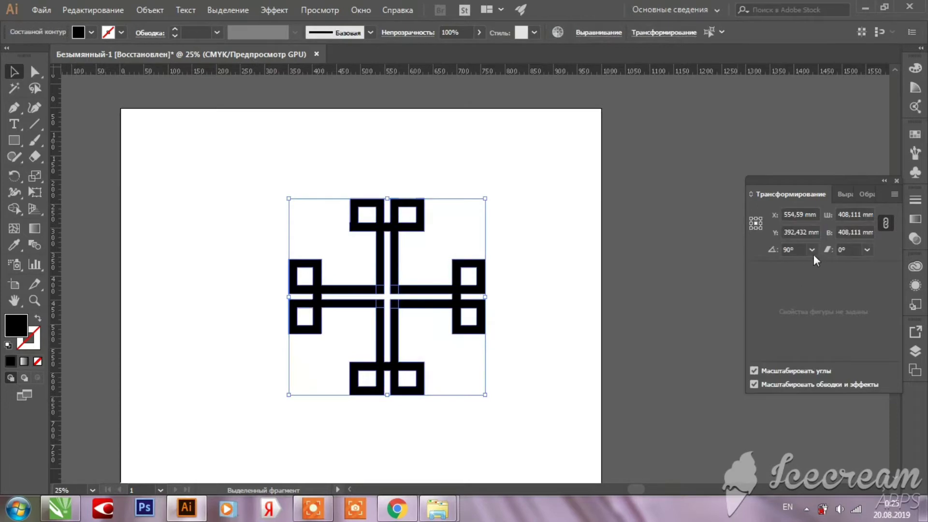
pyautogui.moveTo(797, 250); pyautogui.dragTo(774, 258)
pyautogui.press('Return')
pyautogui.click(619, 253)
pyautogui.scroll(-2, 526, 225)
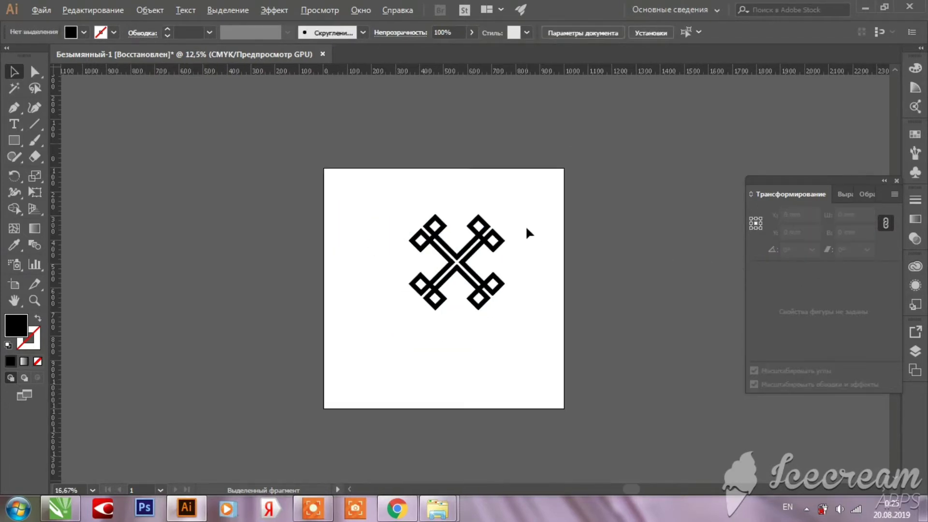
# - Scale the diagonal ornament down to about 251 mm wide and deselect it
pyautogui.scroll(1, 525, 226)
pyautogui.moveTo(539, 173); pyautogui.dragTo(325, 335)
pyautogui.moveTo(505, 196); pyautogui.dragTo(471, 246)
pyautogui.hotkey('ctrl', 'z')
pyautogui.click(451, 307)
# - Examine the reduced ornament's arms and centre crossing up close and at a distance
pyautogui.scroll(3, 451, 309)
pyautogui.scroll(-2, 434, 322)
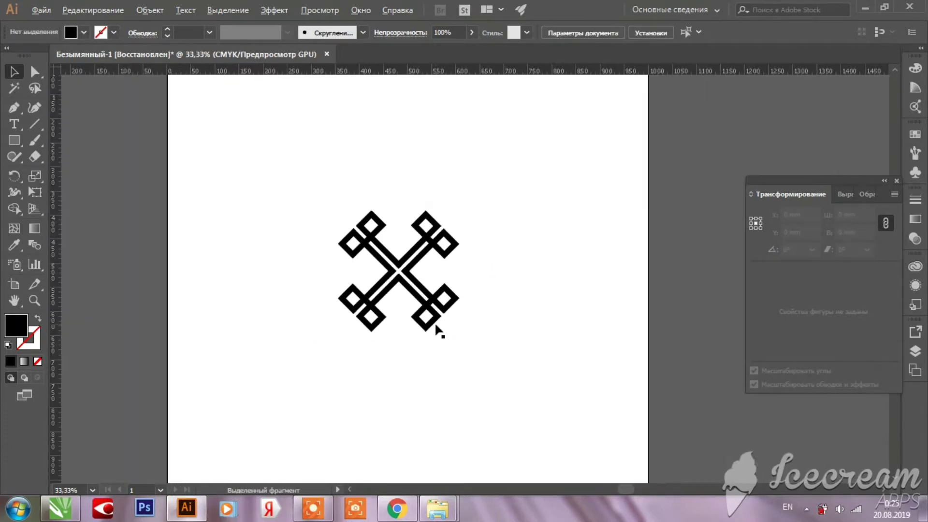
pyautogui.scroll(1, 434, 317)
pyautogui.scroll(1, 396, 226)
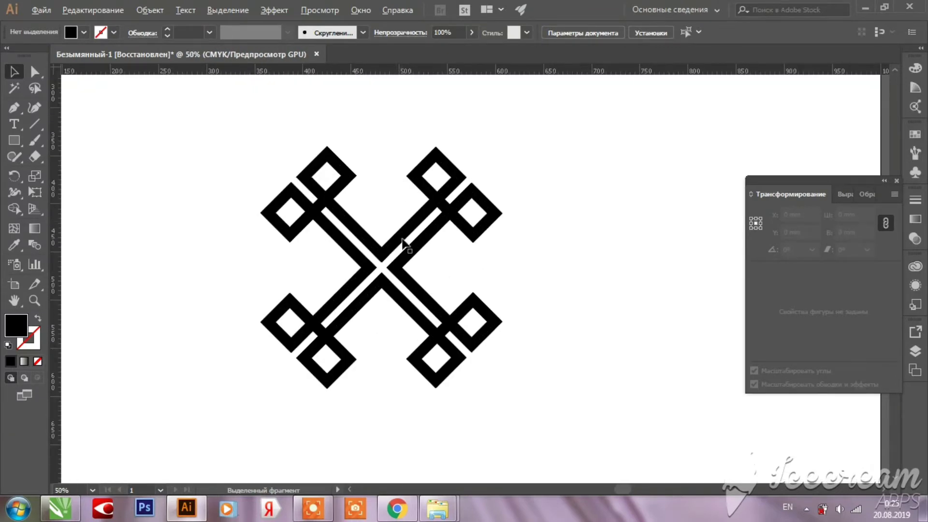
pyautogui.scroll(-3, 472, 196)
pyautogui.scroll(1, 516, 188)
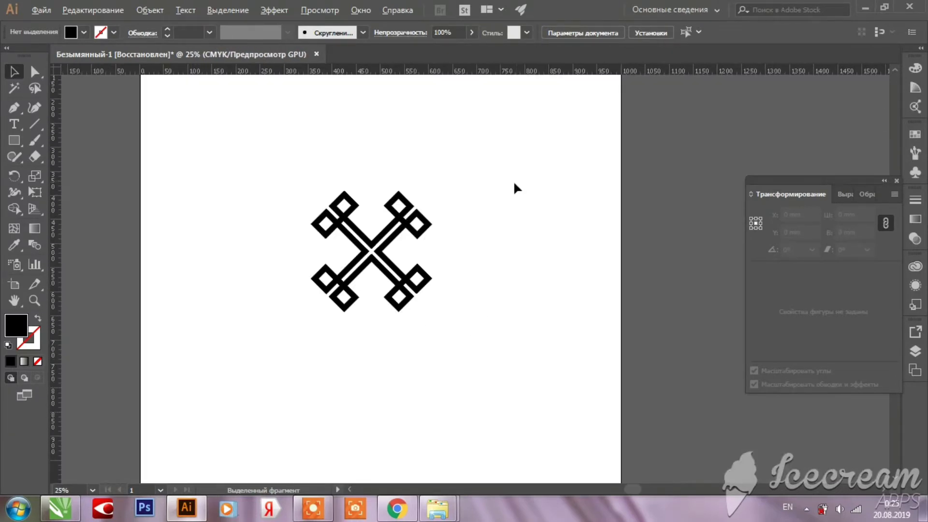
pyautogui.scroll(1, 355, 241)
pyautogui.scroll(-1, 360, 240)
pyautogui.scroll(1, 389, 257)
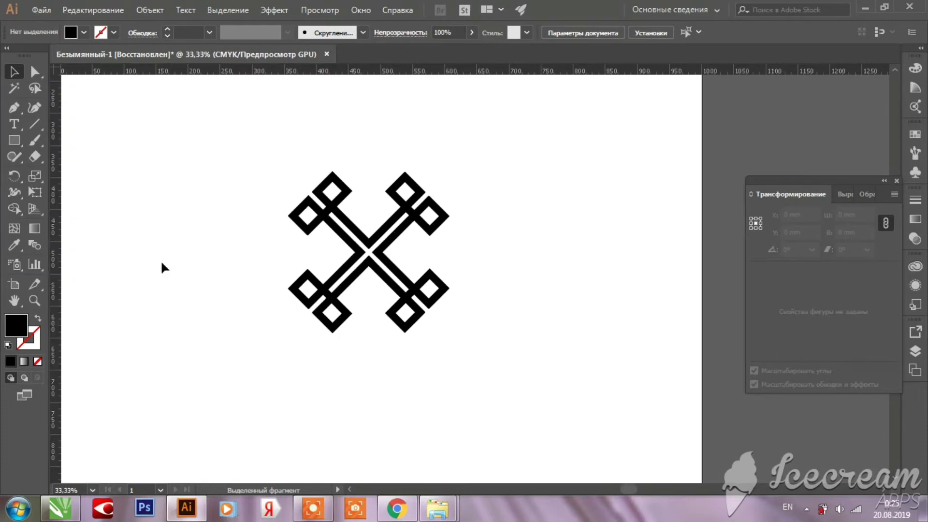
# - Fill both crossing diagonal shapes of the ornament with orange
pyautogui.moveTo(220, 152); pyautogui.dragTo(506, 390)
pyautogui.click(543, 346)
pyautogui.click(432, 273)
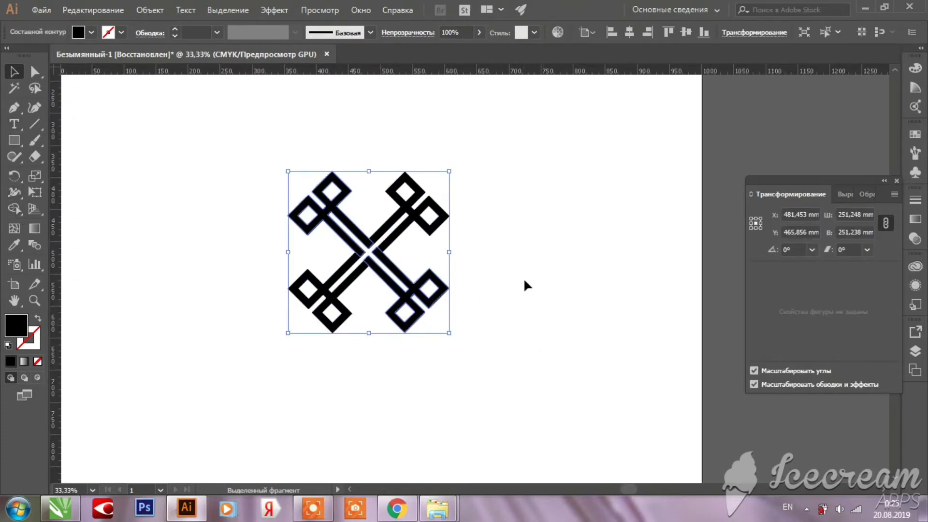
pyautogui.click(91, 32)
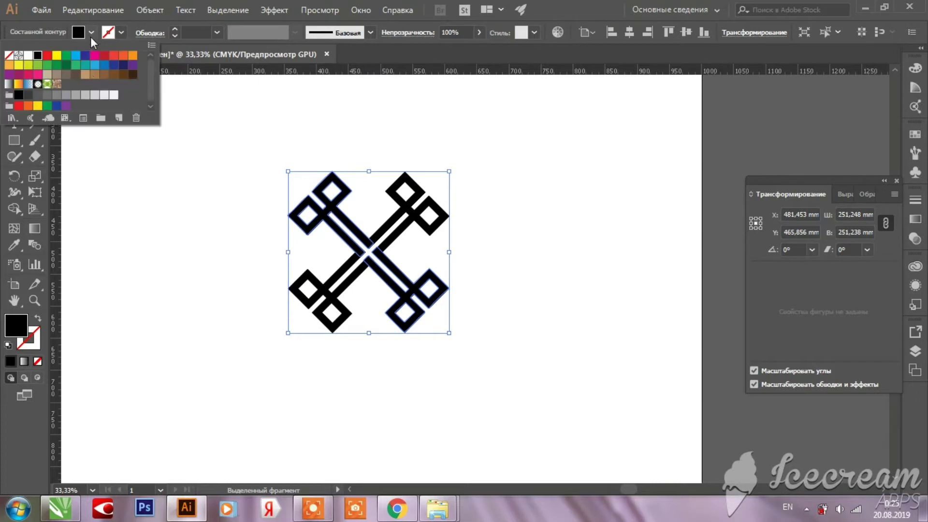
pyautogui.click(136, 57)
pyautogui.click(403, 185)
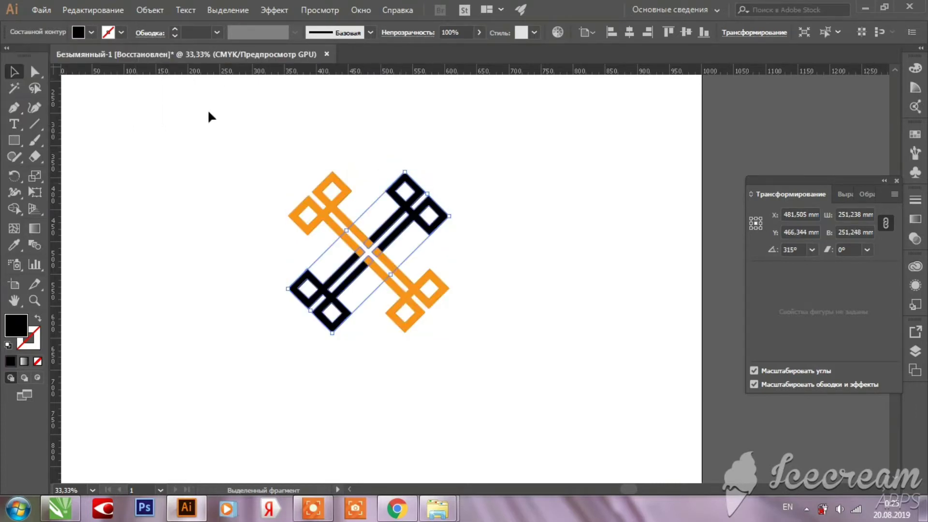
pyautogui.click(91, 33)
pyautogui.click(135, 57)
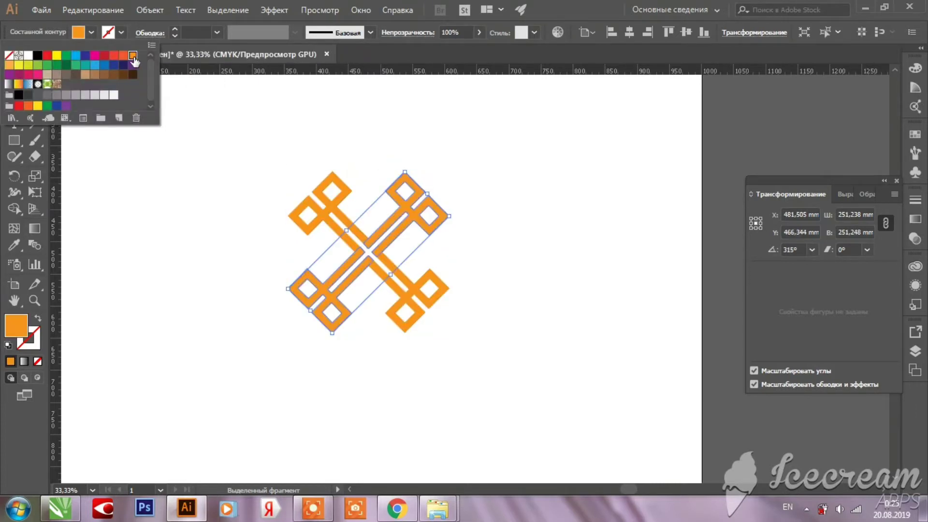
# - Unite the two orange diagonal shapes into one using Pathfinder
pyautogui.click(415, 289)
pyautogui.keyDown('shift'); pyautogui.click(415, 290); pyautogui.keyUp('shift')
pyautogui.click(866, 193)
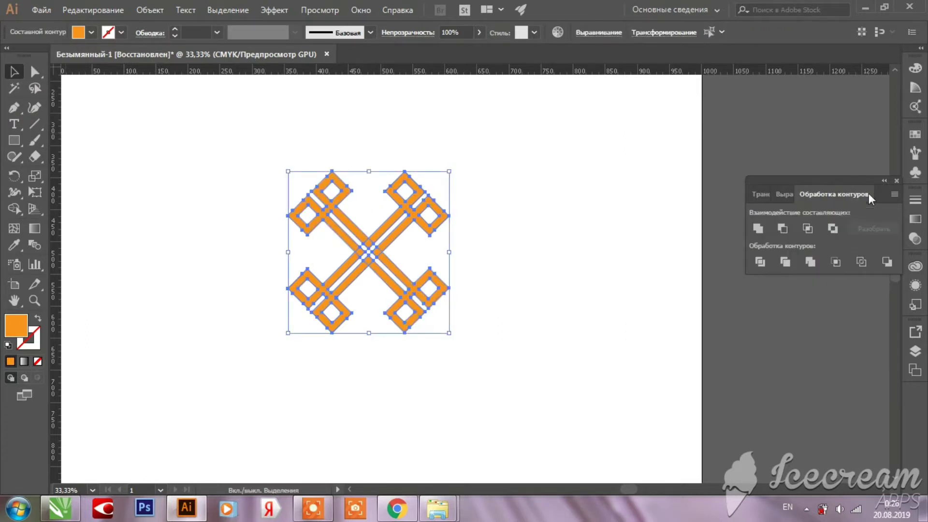
pyautogui.click(754, 231)
pyautogui.click(562, 255)
# - Move the united orange ornament slightly to the right on the artboard
pyautogui.moveTo(395, 191); pyautogui.dragTo(474, 202)
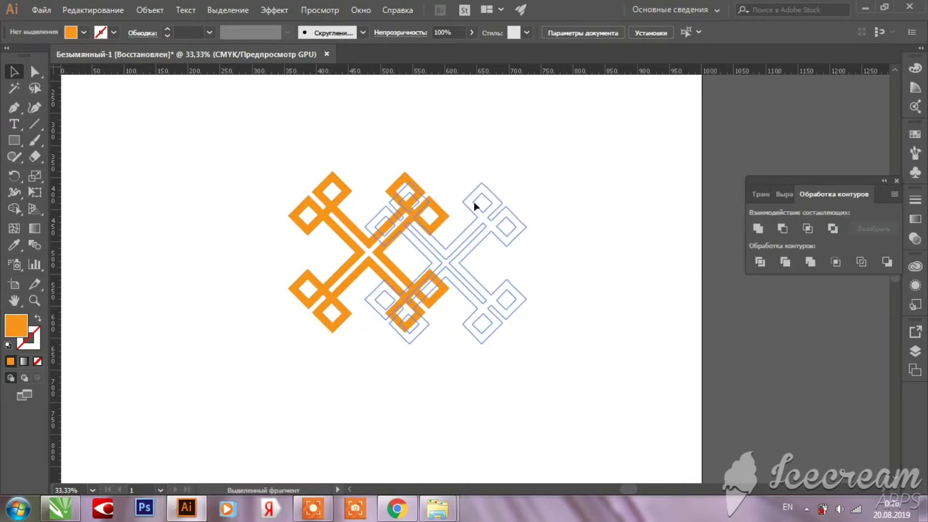
pyautogui.click(547, 247)
pyautogui.moveTo(513, 233); pyautogui.dragTo(458, 232)
pyautogui.scroll(1, 458, 233)
pyautogui.scroll(2, 395, 266)
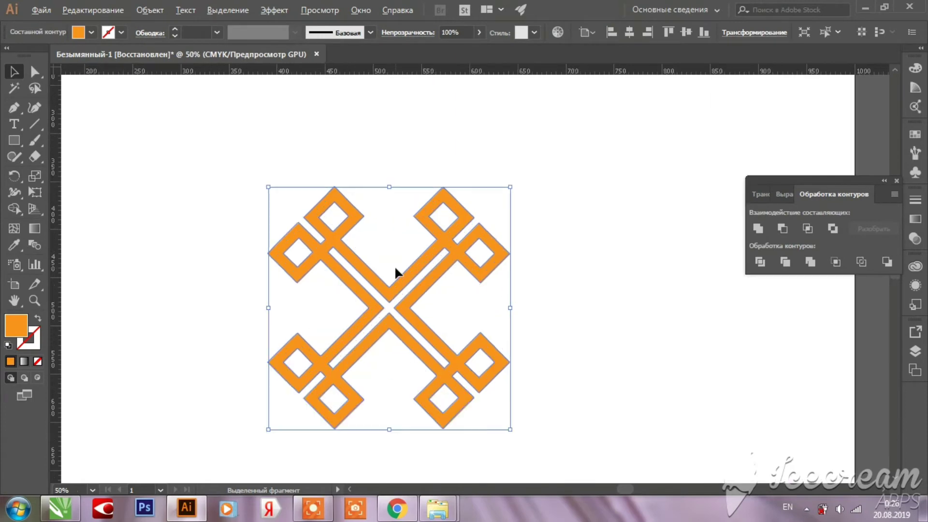
pyautogui.scroll(-1, 416, 290)
pyautogui.scroll(1, 432, 354)
pyautogui.scroll(-2, 425, 272)
pyautogui.scroll(1, 434, 338)
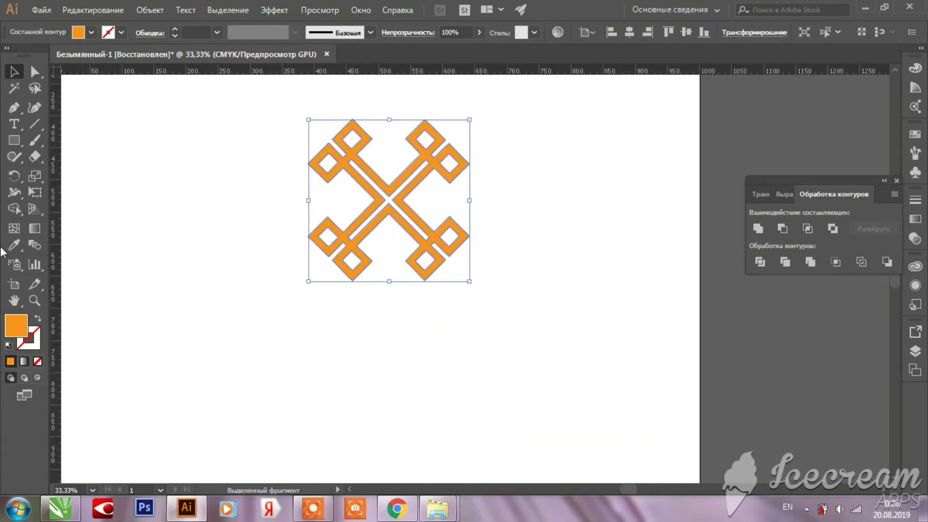
# - Add the text "УАловите свое", enlarge it to about two thirds of the ornament's width and centre it below the ornament
pyautogui.click(13, 125)
pyautogui.click(216, 340)
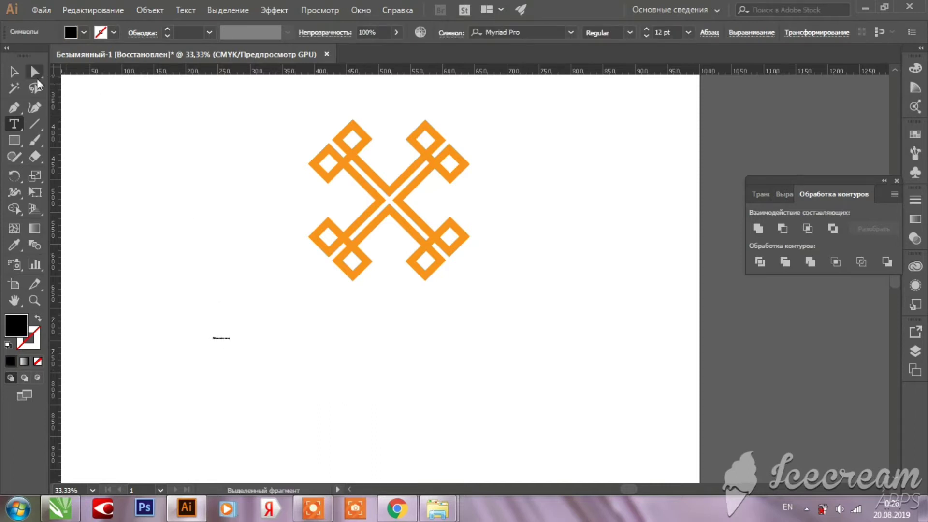
pyautogui.click(13, 73)
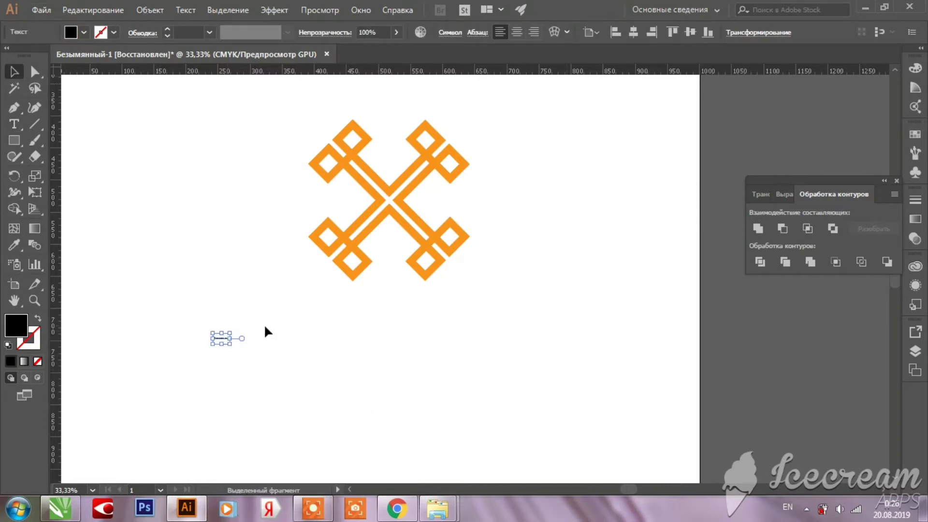
pyautogui.moveTo(231, 333); pyautogui.dragTo(366, 278)
pyautogui.moveTo(294, 312); pyautogui.dragTo(423, 326)
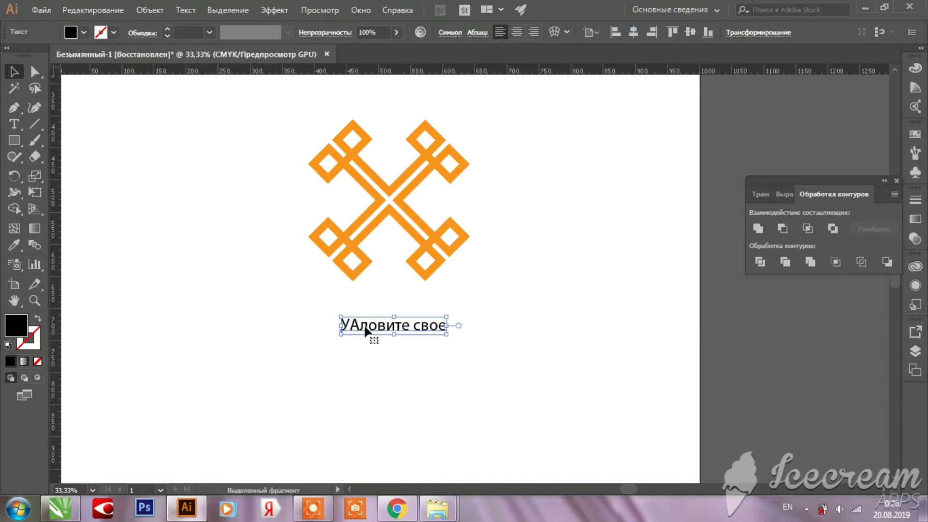
# - Replace the caption text with "SOUTHLAND" and enlarge it to about one and a half times the ornament's width, centred below the ornament
pyautogui.doubleClick(347, 326)
pyautogui.hotkey('ctrl', 'a')
pyautogui.write('SO')
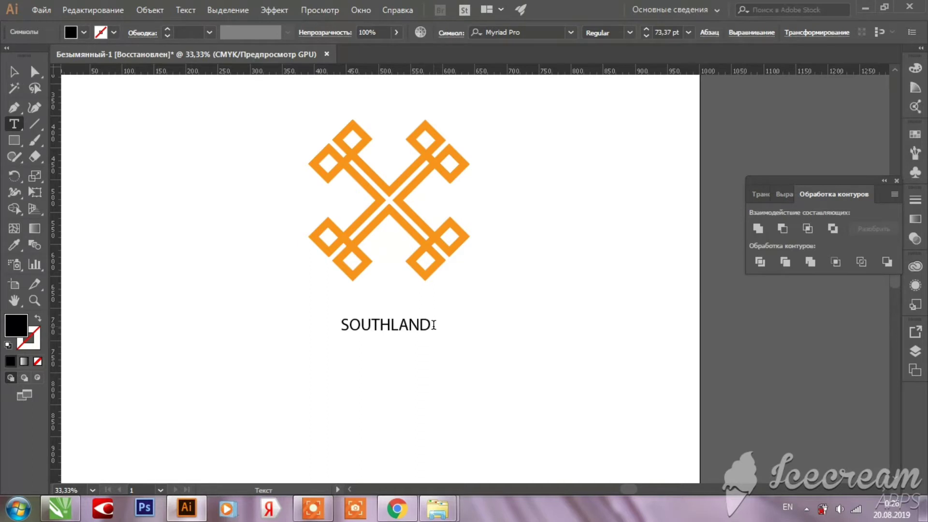
pyautogui.click(14, 72)
pyautogui.moveTo(430, 335); pyautogui.dragTo(454, 337)
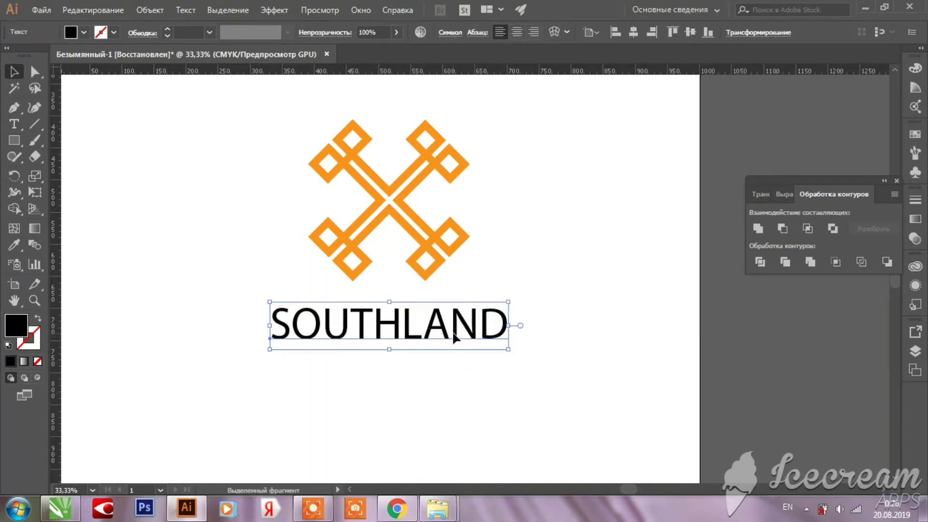
# - Browse the font previews for the whole SOUTHLAND caption and set its font to PhrasticMedium Regular
pyautogui.doubleClick(291, 335)
pyautogui.moveTo(272, 328); pyautogui.dragTo(531, 322)
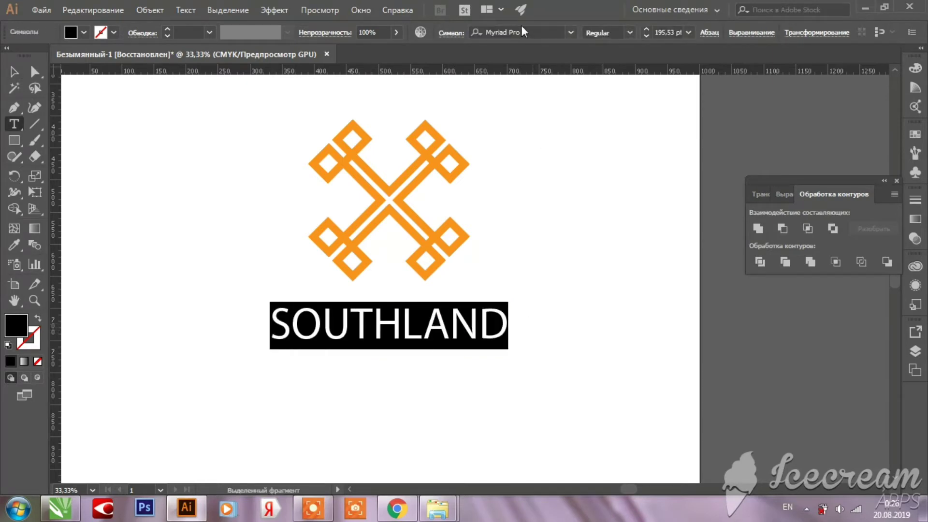
pyautogui.click(571, 33)
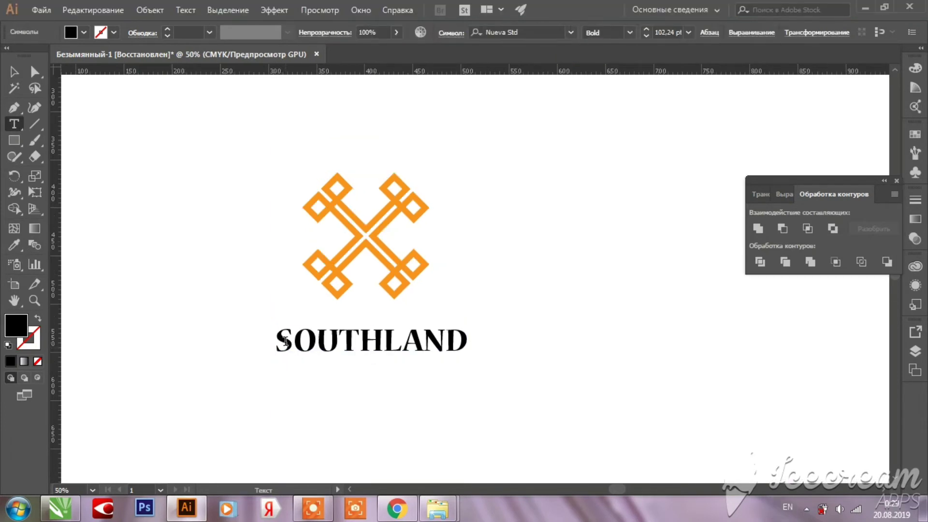
pyautogui.doubleClick(285, 341)
pyautogui.click(571, 33)
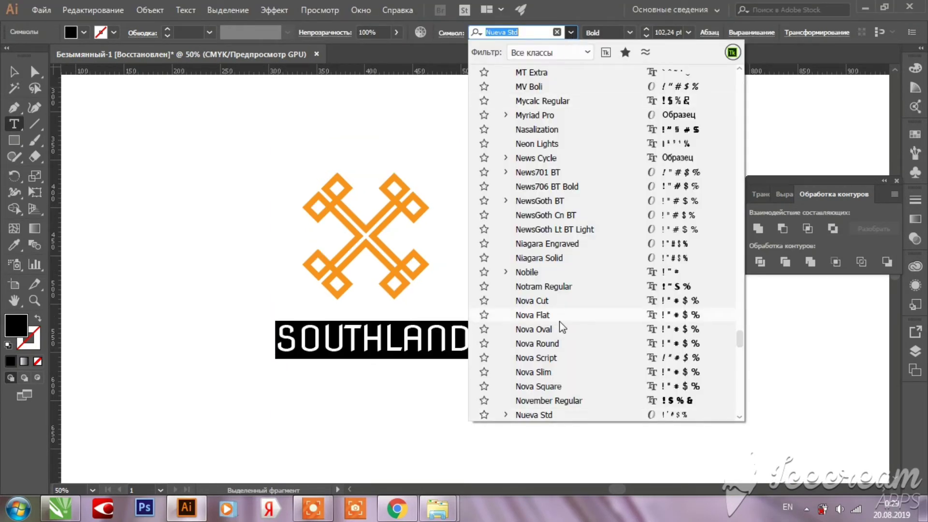
pyautogui.scroll(-1, 564, 394)
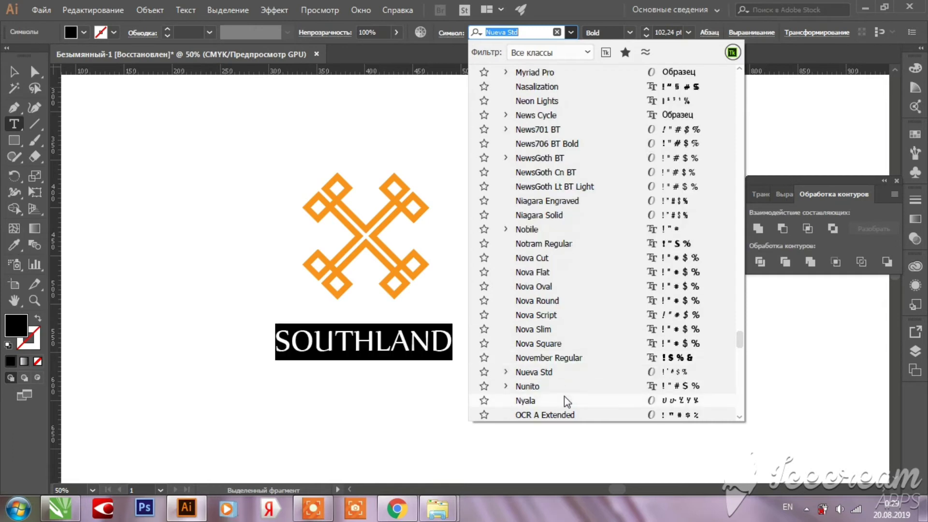
pyautogui.scroll(-1, 565, 397)
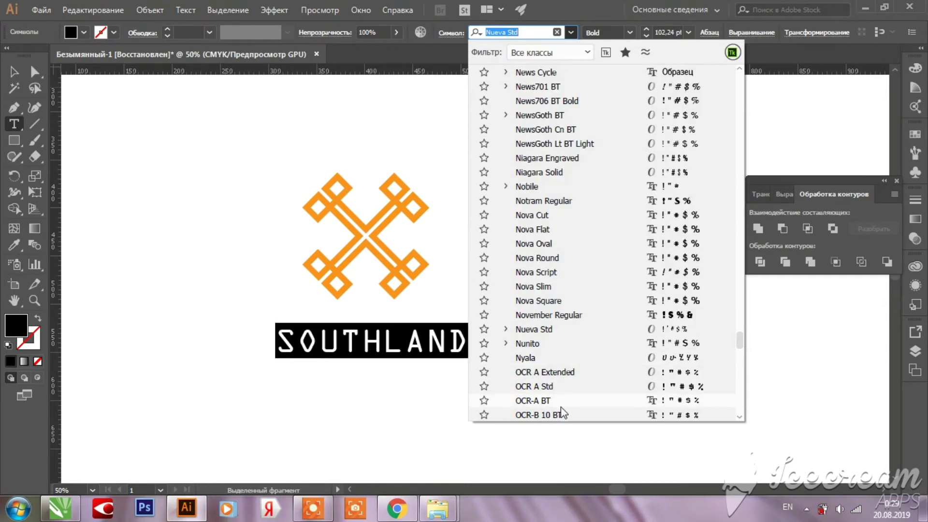
pyautogui.scroll(-2, 560, 408)
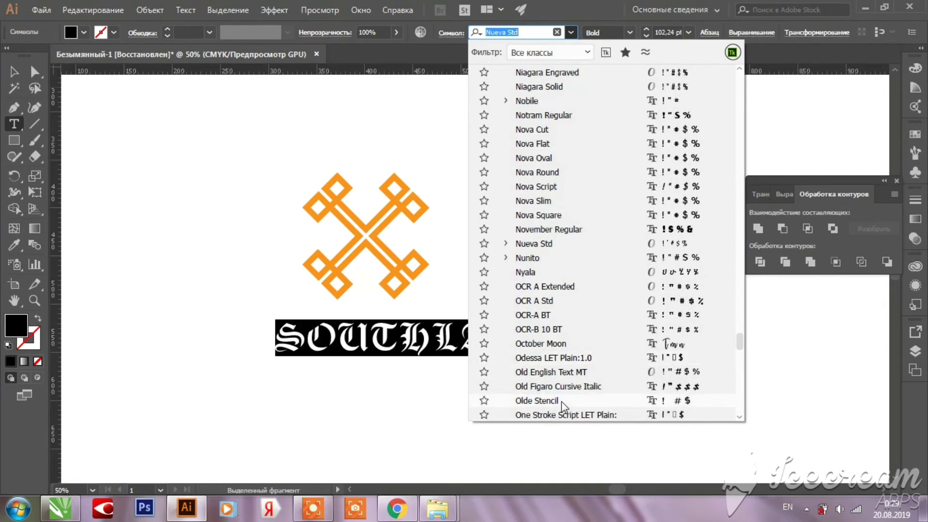
pyautogui.scroll(-1, 562, 405)
pyautogui.scroll(-1, 563, 417)
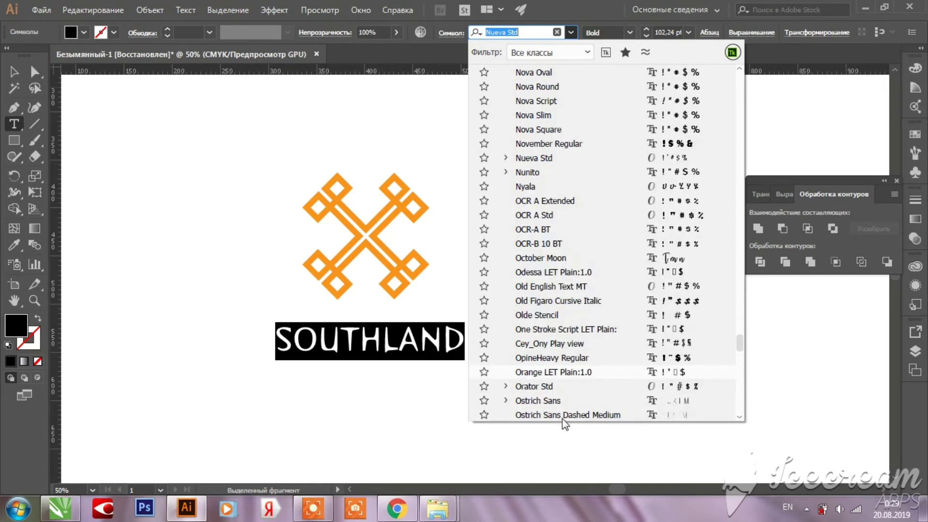
pyautogui.scroll(-1, 565, 416)
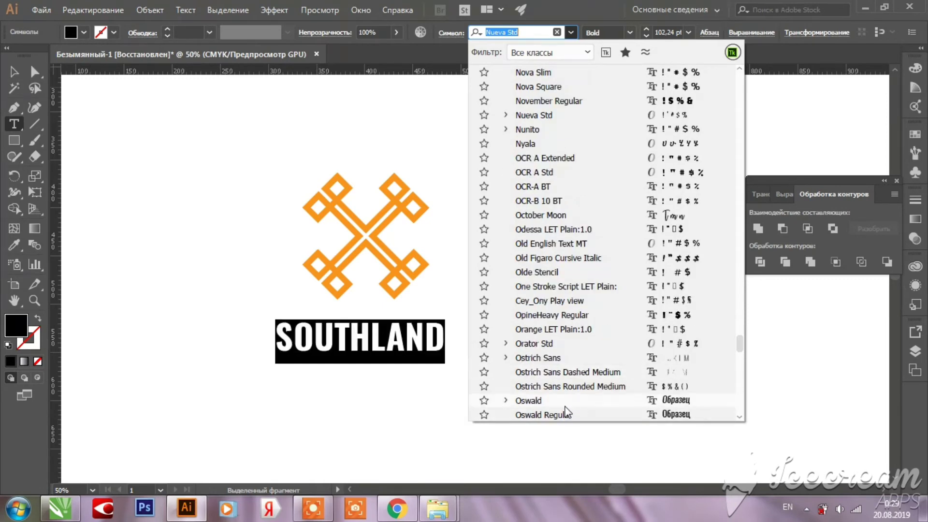
pyautogui.scroll(-1, 567, 416)
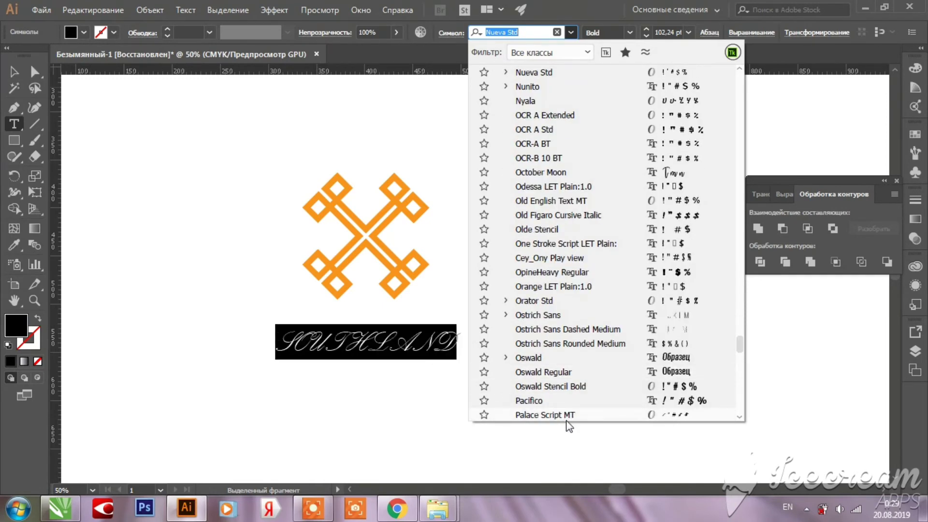
pyautogui.scroll(-2, 567, 416)
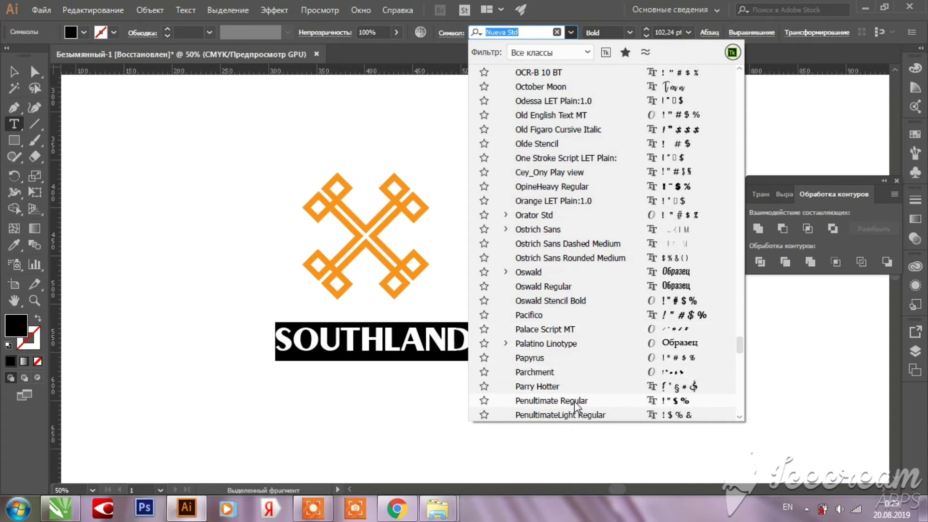
pyautogui.scroll(-1, 578, 399)
pyautogui.scroll(-1, 582, 403)
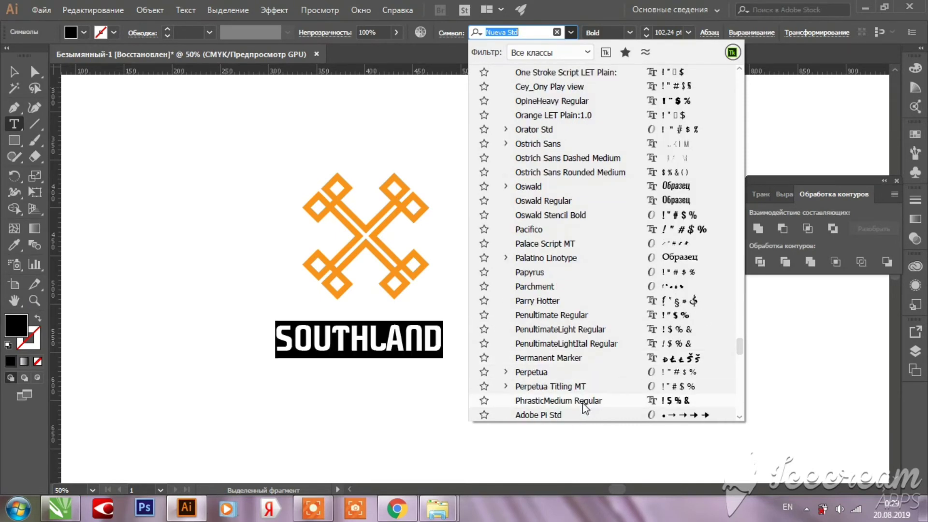
pyautogui.click(583, 401)
# - Move the SOUTHLAND caption slightly to the right so it is centred beneath the ornament
pyautogui.click(13, 72)
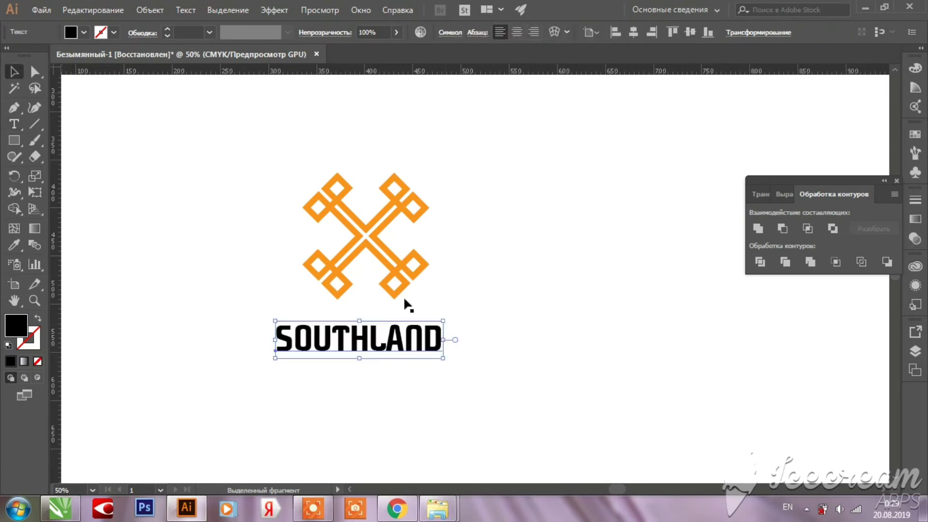
pyautogui.scroll(1, 399, 337)
pyautogui.moveTo(430, 336); pyautogui.dragTo(443, 339)
# - Scale the ornament down to about 80% and place it centred just above the caption, nudging the caption slightly up and left
pyautogui.moveTo(229, 106); pyautogui.dragTo(490, 294)
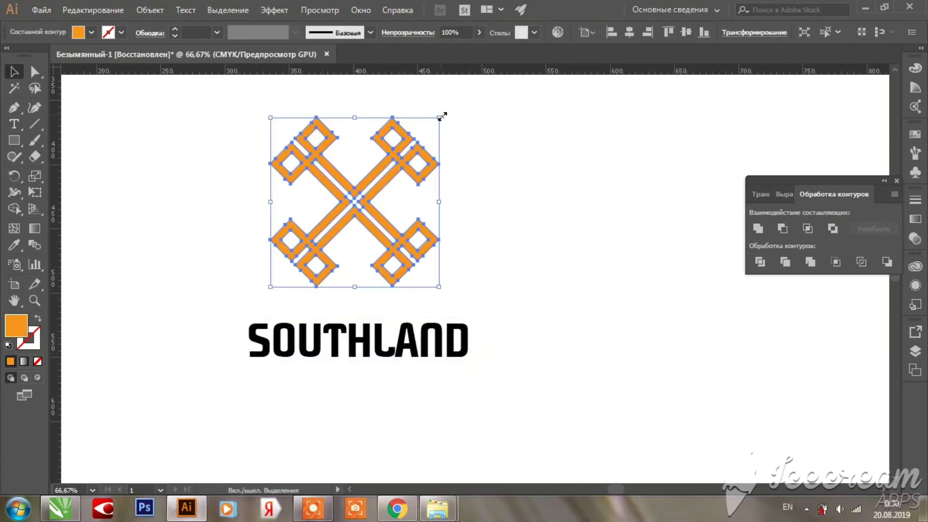
pyautogui.moveTo(439, 118); pyautogui.dragTo(408, 150)
pyautogui.moveTo(398, 186)
pyautogui.mouseDown()
pyautogui.moveTo(414, 182)
pyautogui.moveTo(412, 195)
pyautogui.mouseUp()
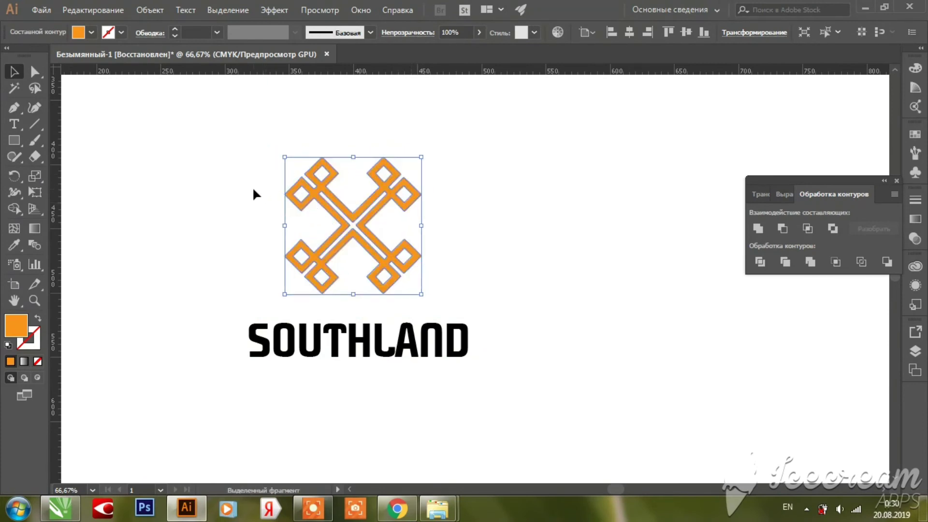
pyautogui.click(466, 214)
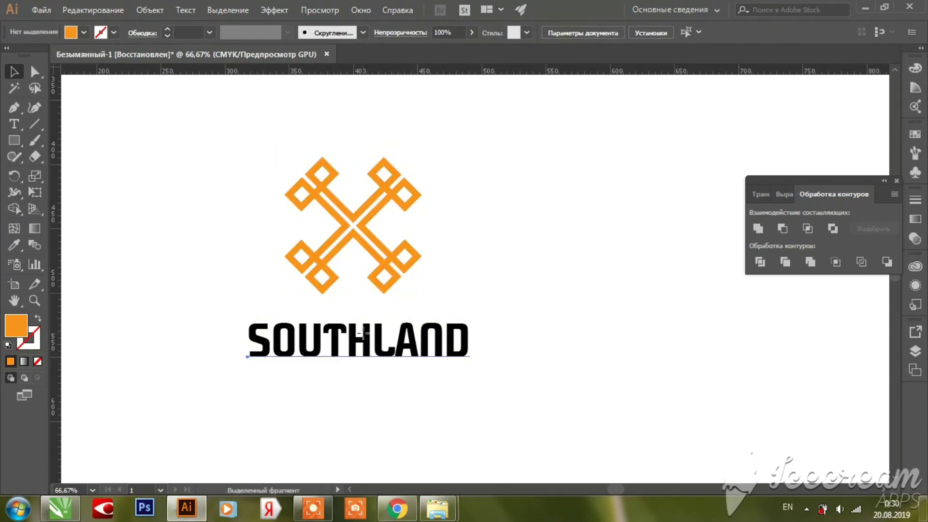
pyautogui.moveTo(362, 333); pyautogui.dragTo(359, 331)
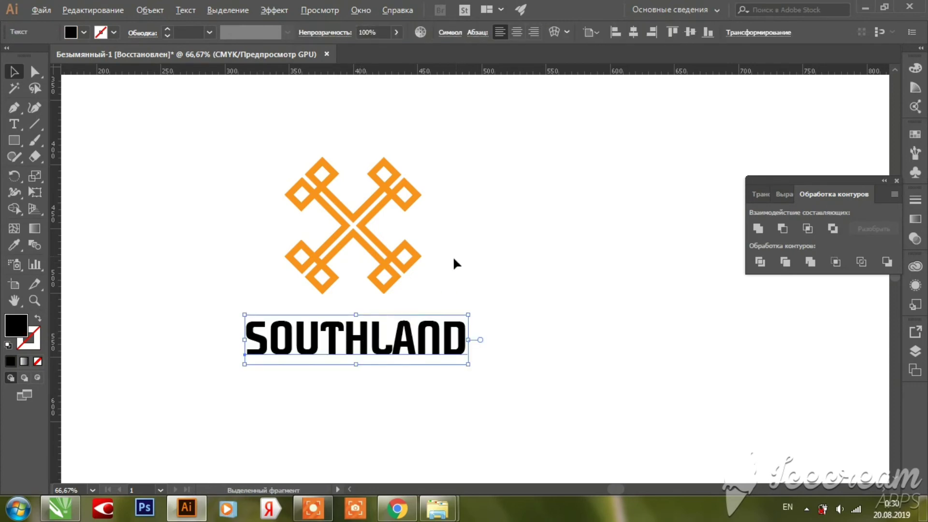